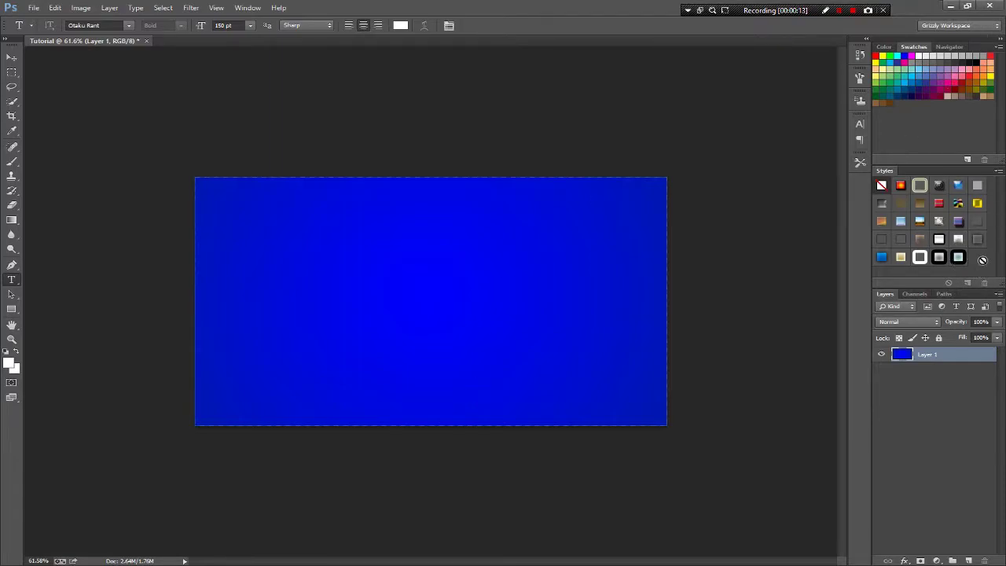
Delete the last preset from the saved layer styles and switch to the Gradient tool
drag(958, 257, 986, 284)
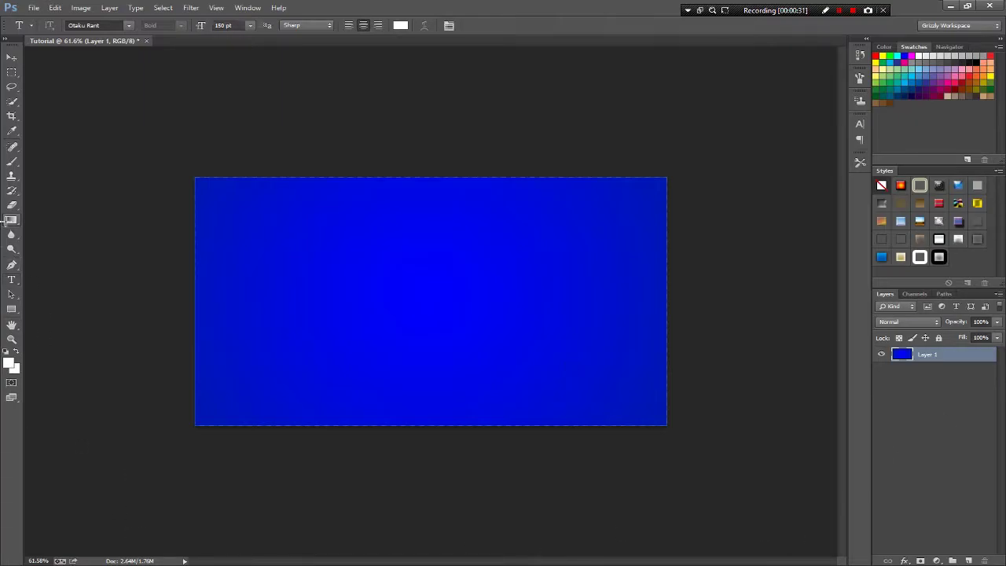
click(12, 220)
drag(474, 292, 136, 195)
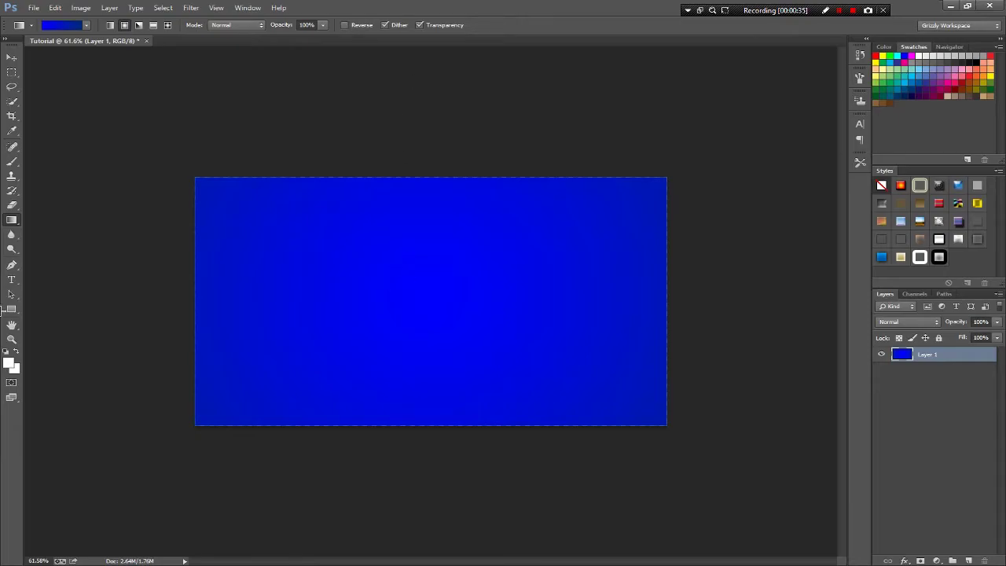
Search Google Images for "gradient background", look through the results for background ideas, and return to Photoshop
text(g)
key(Return)
text(gradieen)
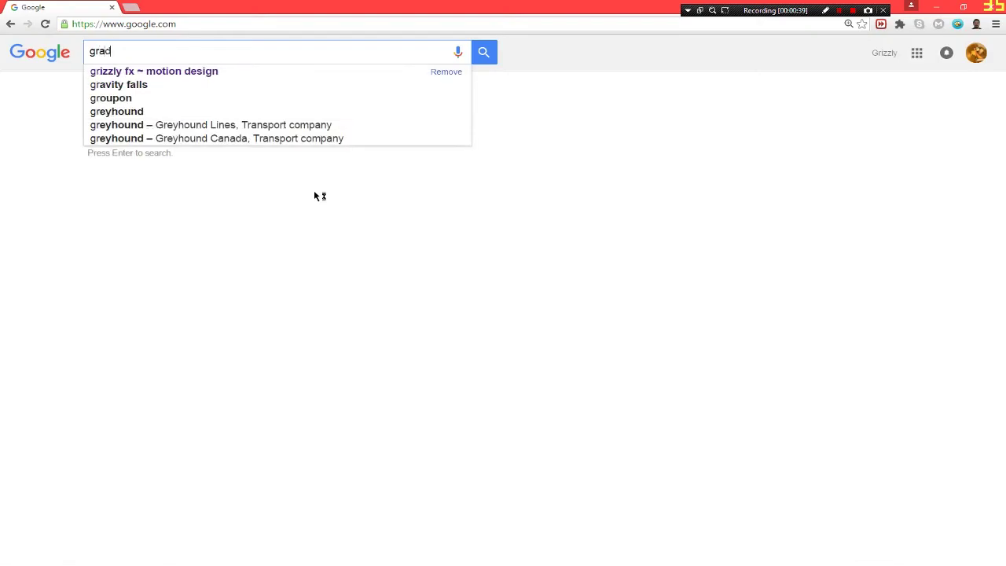
key(Down)
key(Down)
key(Return)
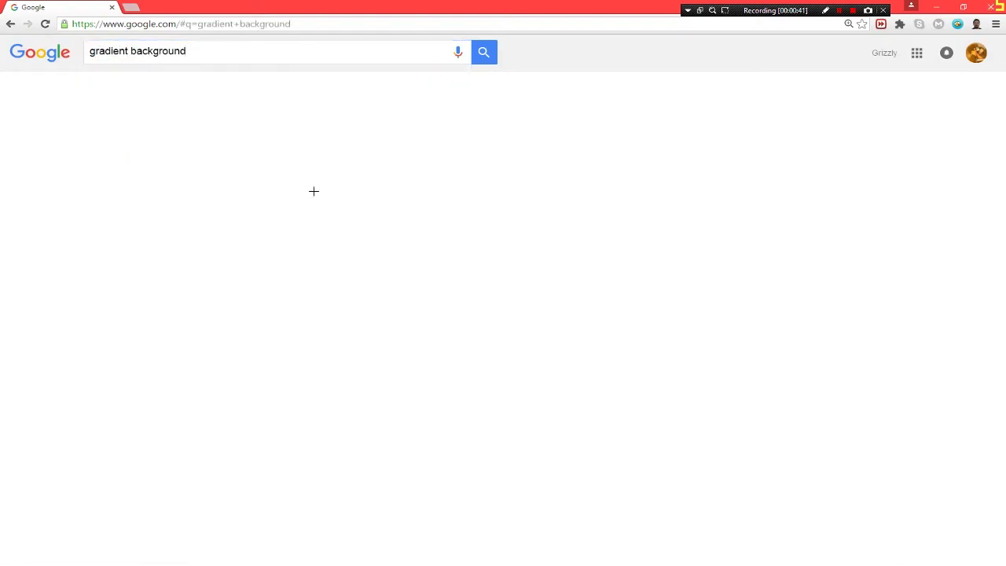
click(151, 91)
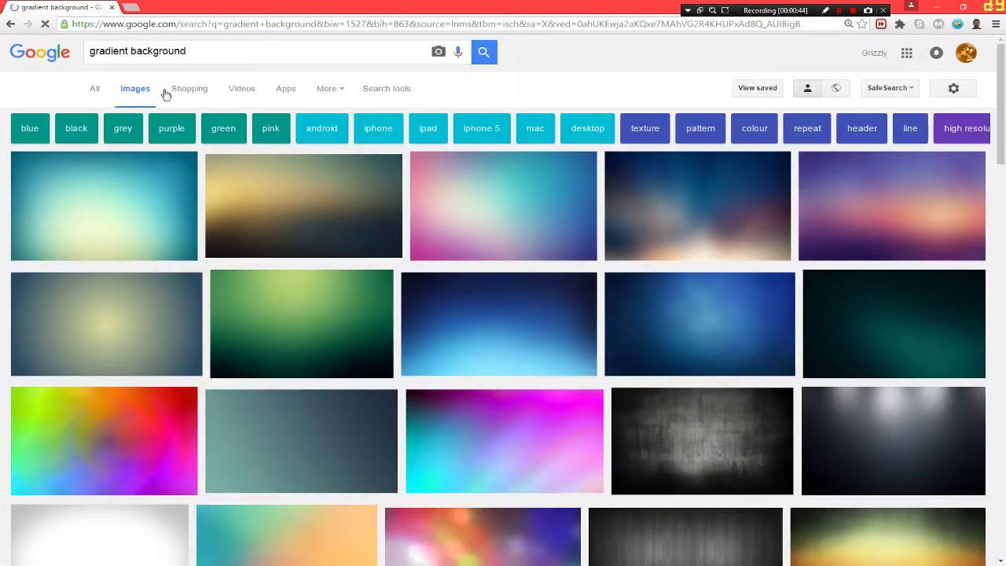
scroll(460, 343, down, 3)
scroll(464, 346, down, 10)
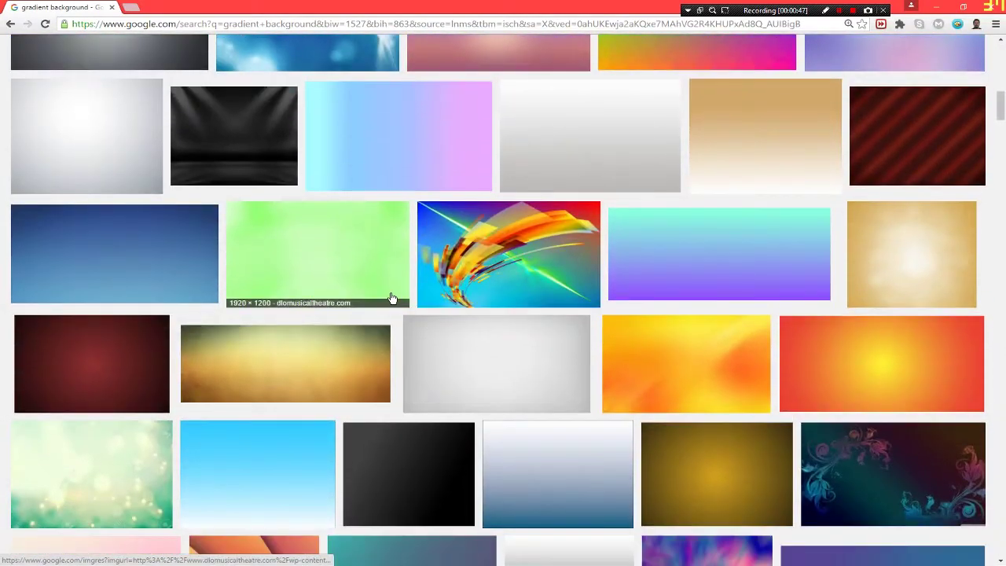
scroll(393, 297, down, 2)
key(alt+Tab)
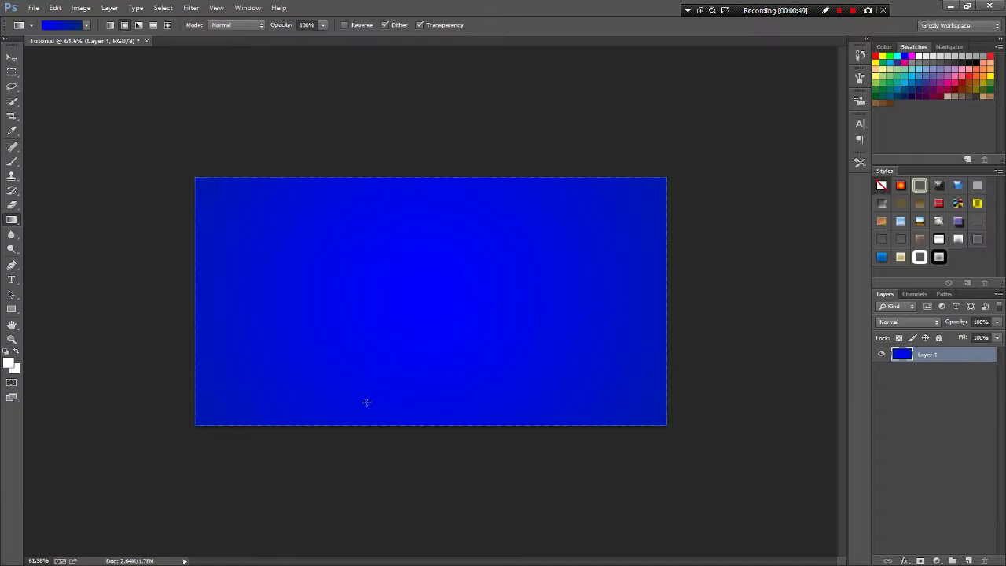
Start a new text layer on the blue canvas with the Type tool, using the Otaku Rant font
scroll(420, 420, up, 3)
scroll(438, 364, down, 5)
scroll(438, 364, up, 3)
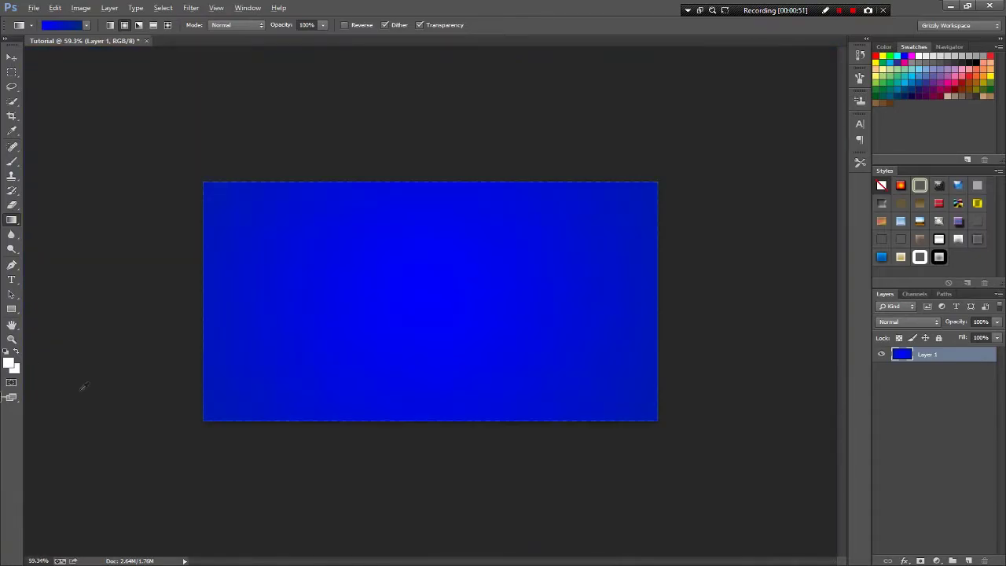
click(11, 279)
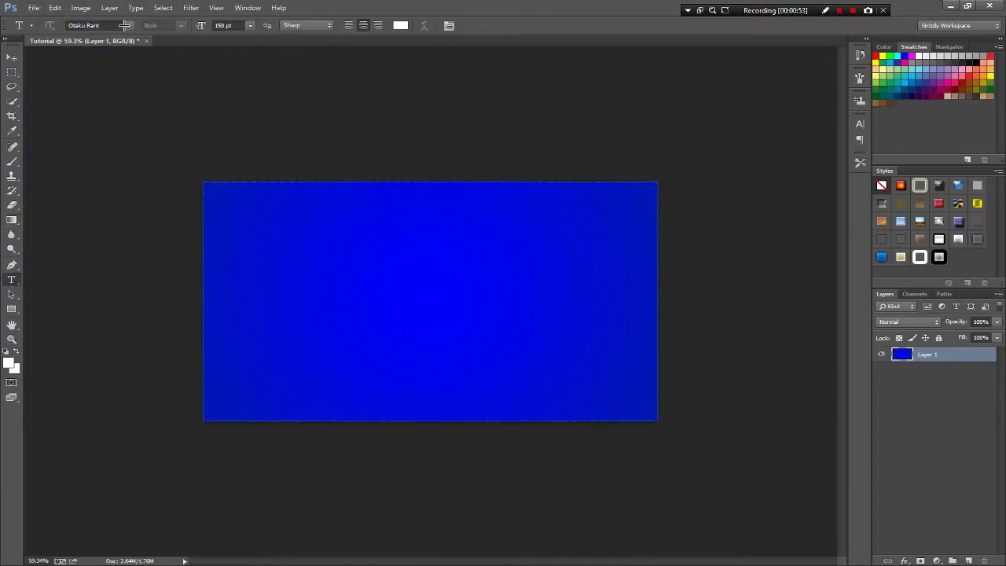
click(129, 25)
scroll(126, 184, up, 2)
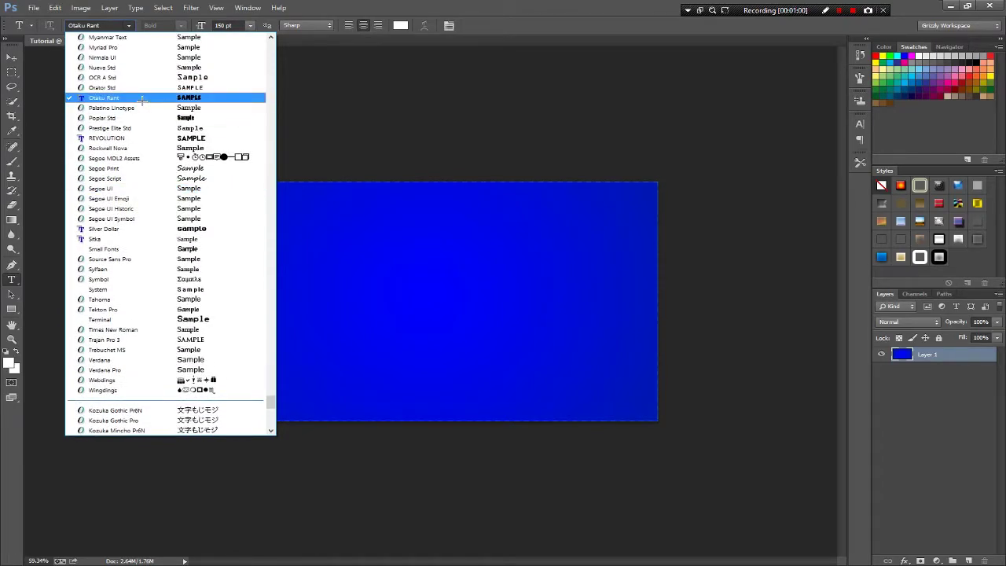
click(141, 99)
click(312, 285)
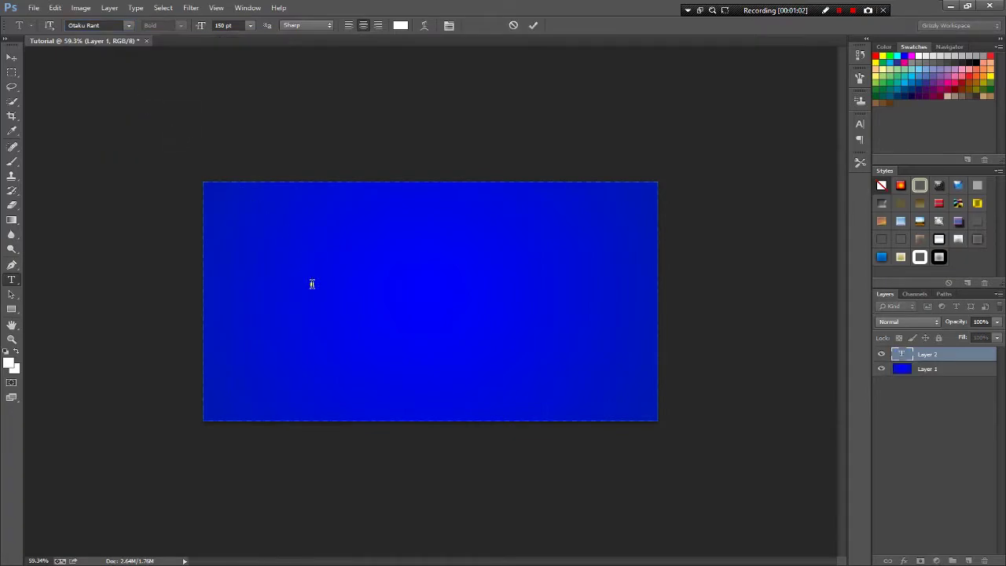
mouse_move(372, 372)
mouse_down()
mouse_move(386, 402)
mouse_move(376, 377)
mouse_up()
drag(413, 285, 402, 271)
text(TEXT TU)
key(BackSpace)
key(BackSpace)
key(BackSpace)
key(BackSpace)
key(BackSpace)
key(BackSpace)
key(BackSpace)
Enter "2D TEXT" as the text and centre it horizontally in the upper half of the canvas
text(2D)
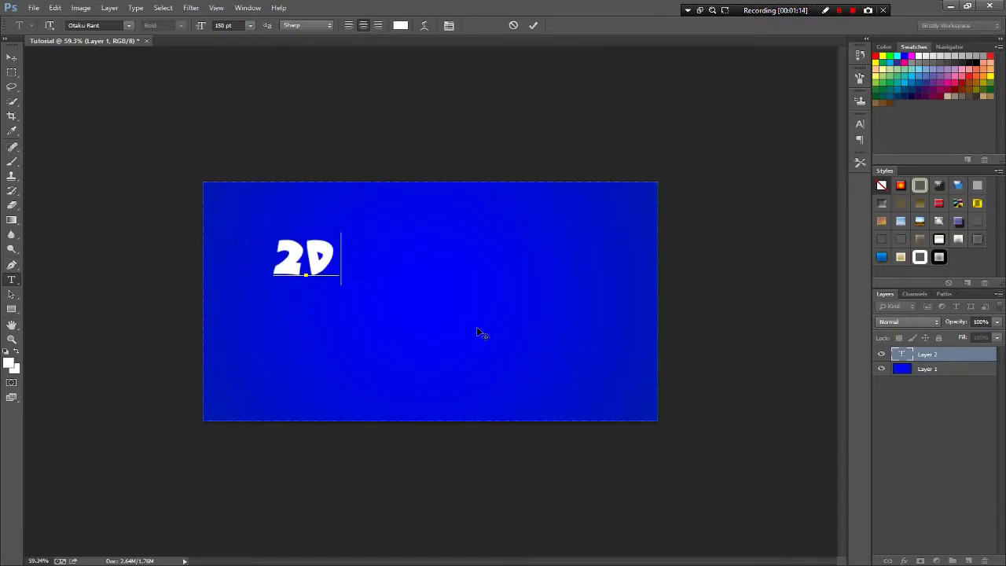
text(TEXT)
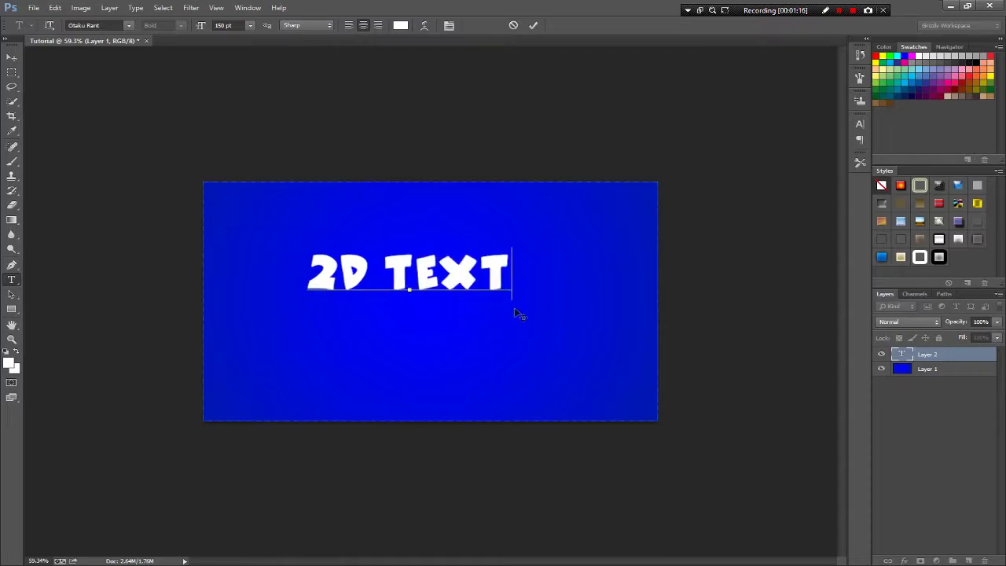
click(12, 57)
drag(366, 299, 391, 297)
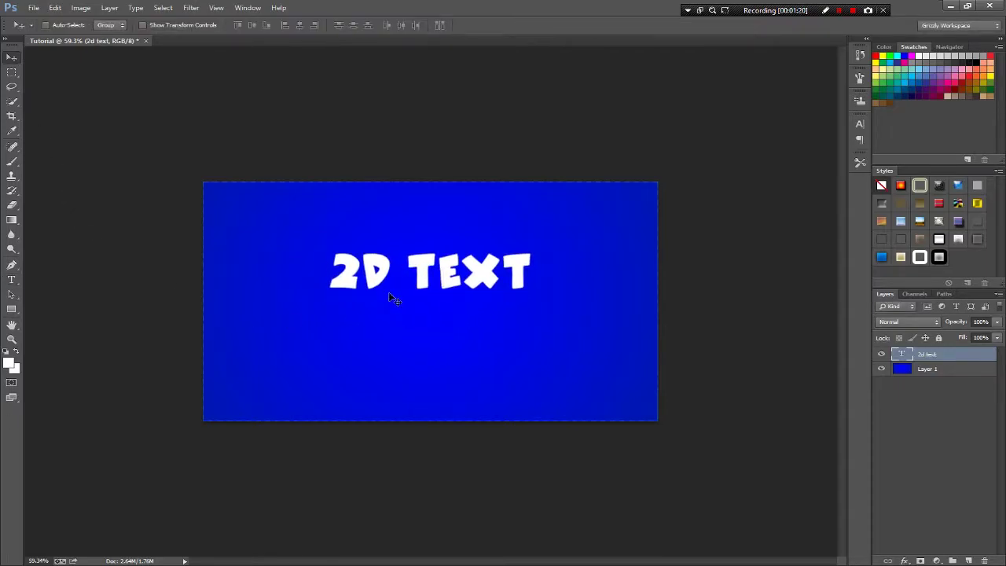
Add the word "tutorial" as a separate text layer and centre it directly beneath the 2D TEXT line
click(11, 280)
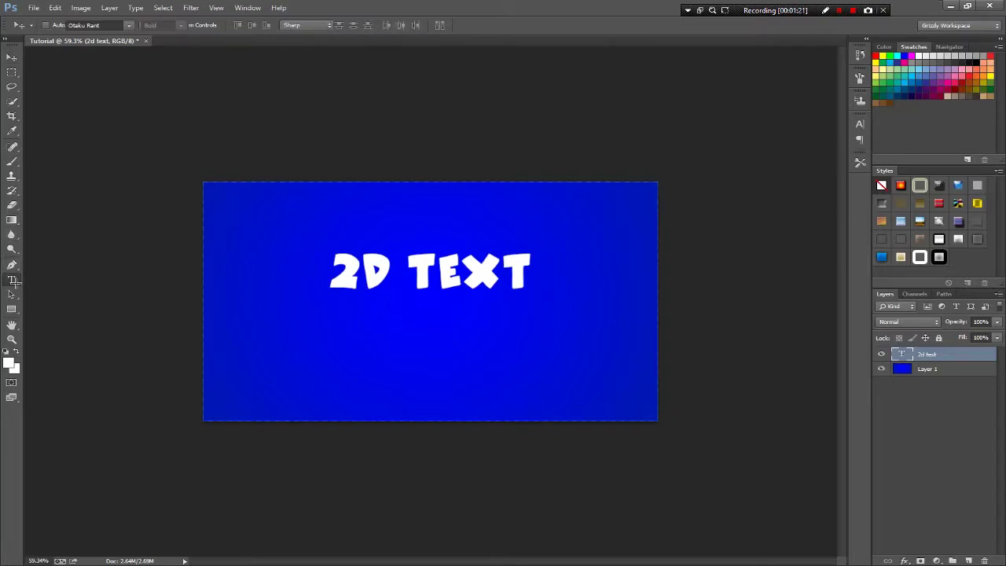
click(314, 343)
text(tutorial)
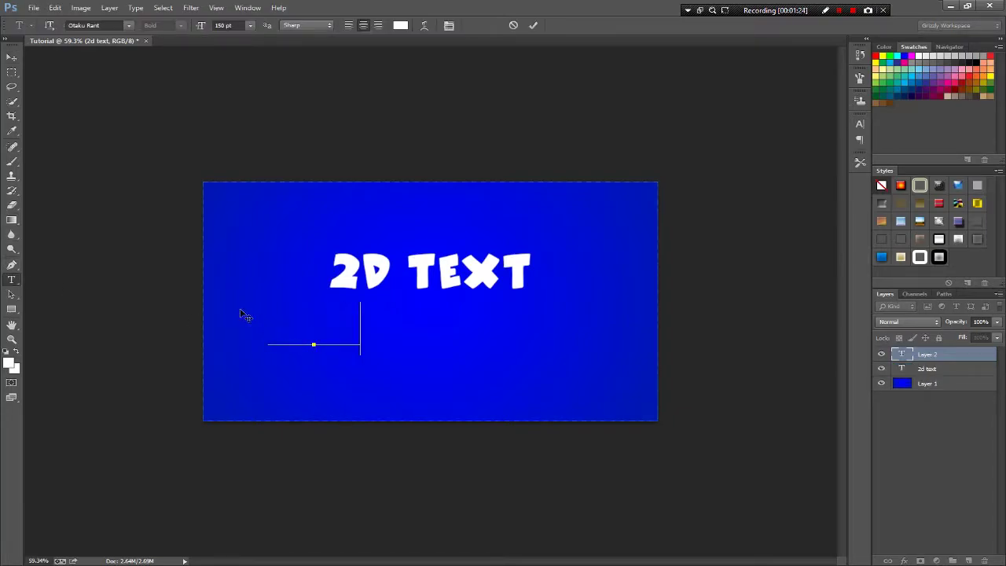
click(11, 56)
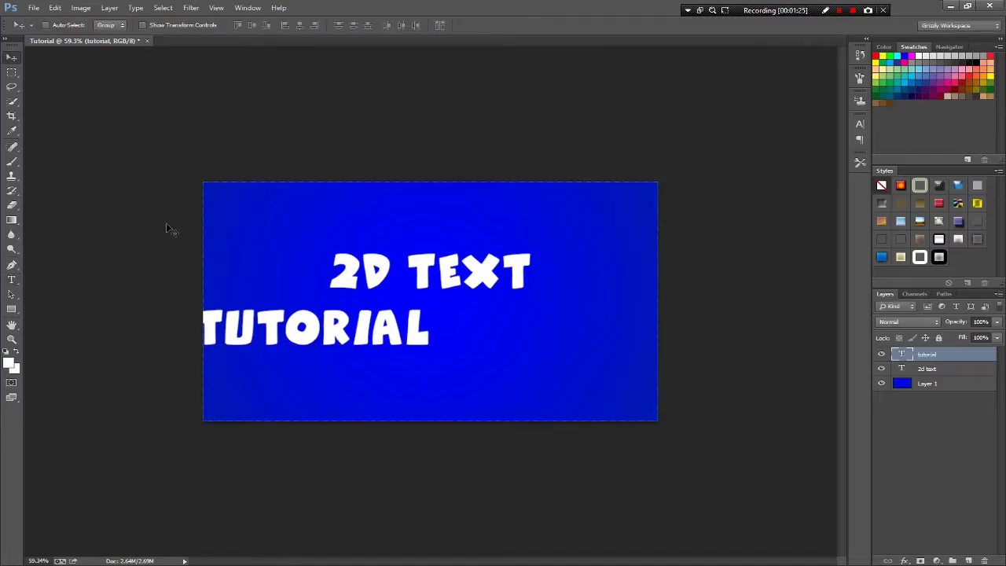
drag(306, 364, 388, 375)
Scale the tutorial text proportionally to about 131% and recentre it beneath the 2D TEXT line
key(ctrl+t)
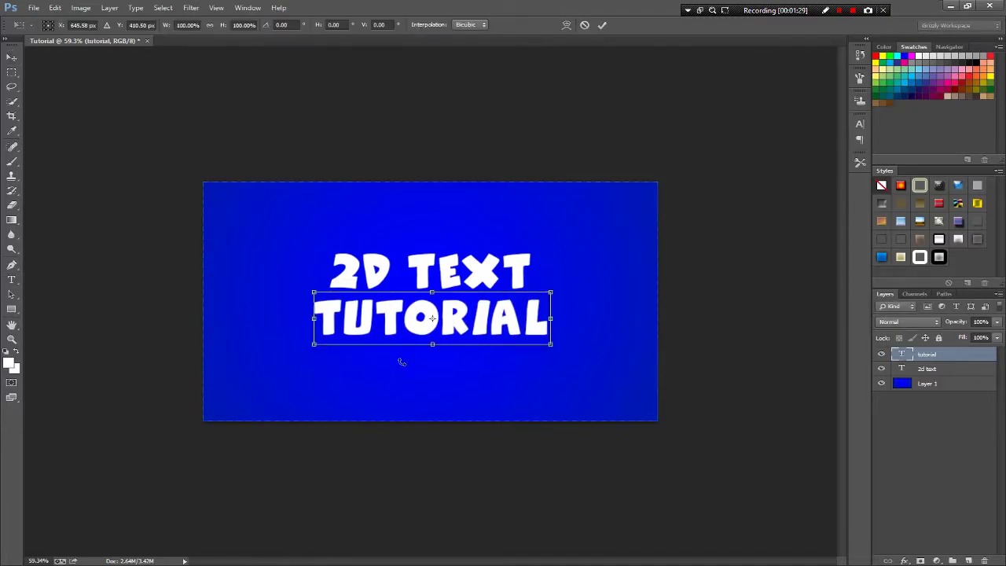
drag(552, 293, 620, 273)
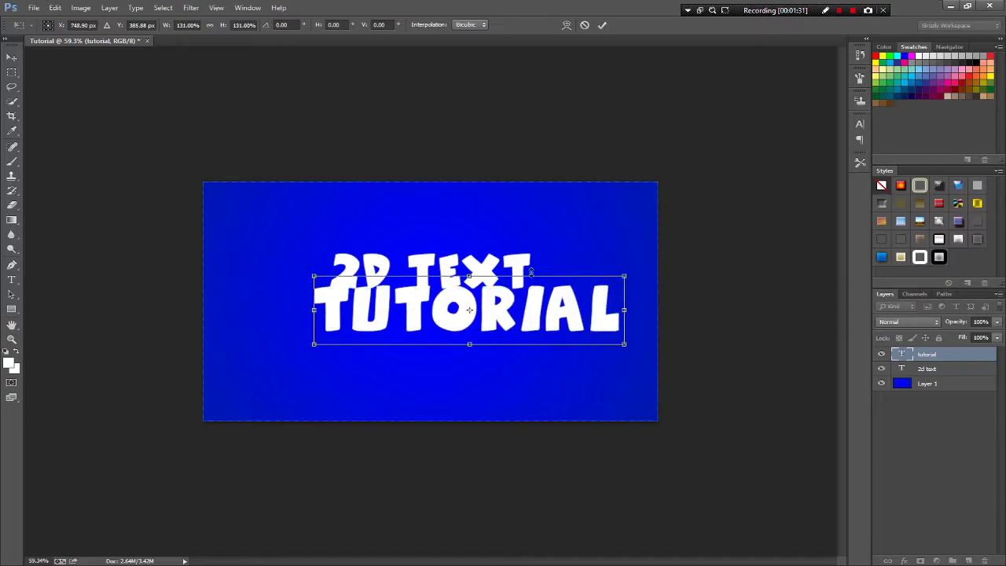
click(13, 59)
drag(480, 346, 456, 352)
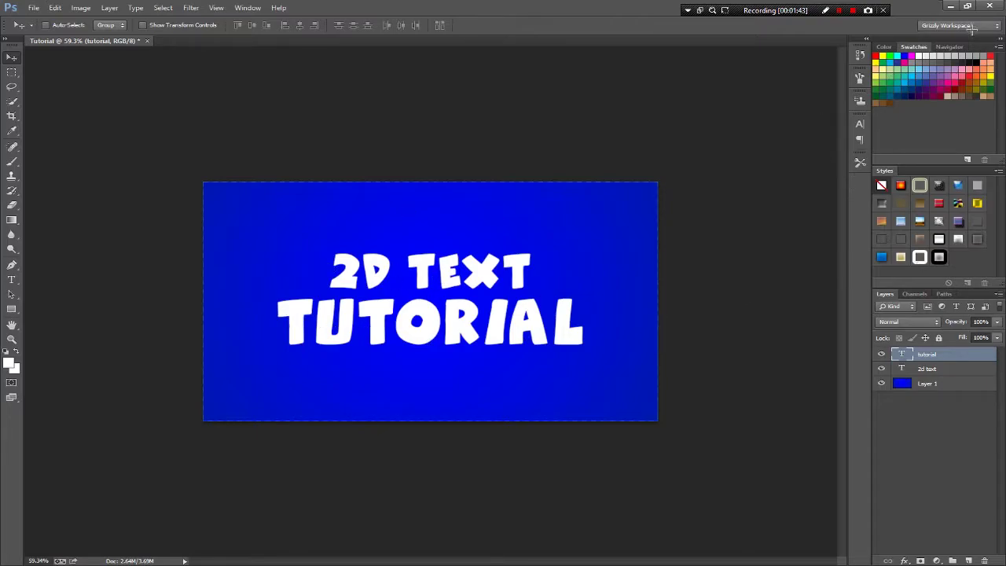
View the desktop images "Thumbnail" and "when im borede asf" as outlined-text examples, and return to Photoshop
click(950, 7)
double_click(527, 225)
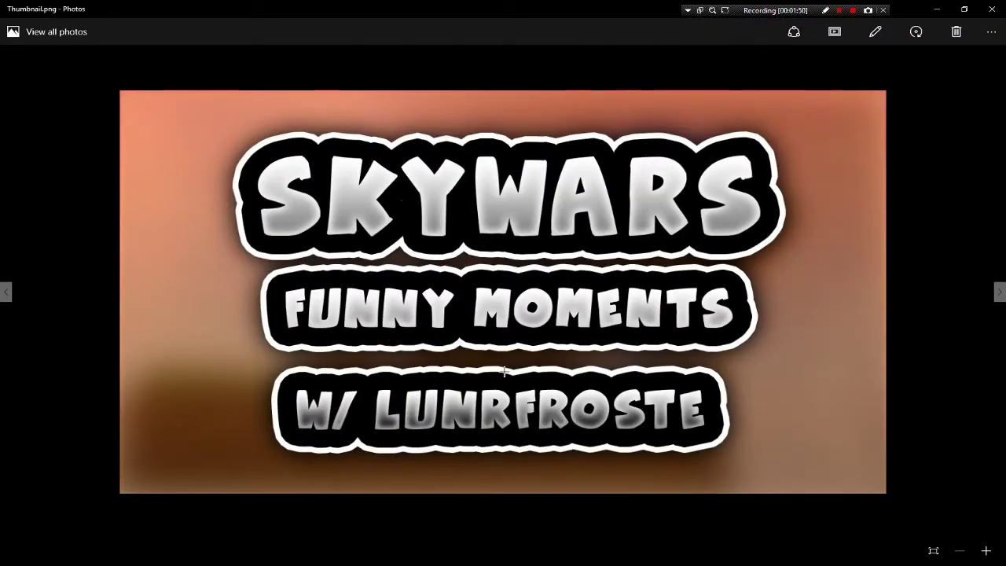
click(992, 10)
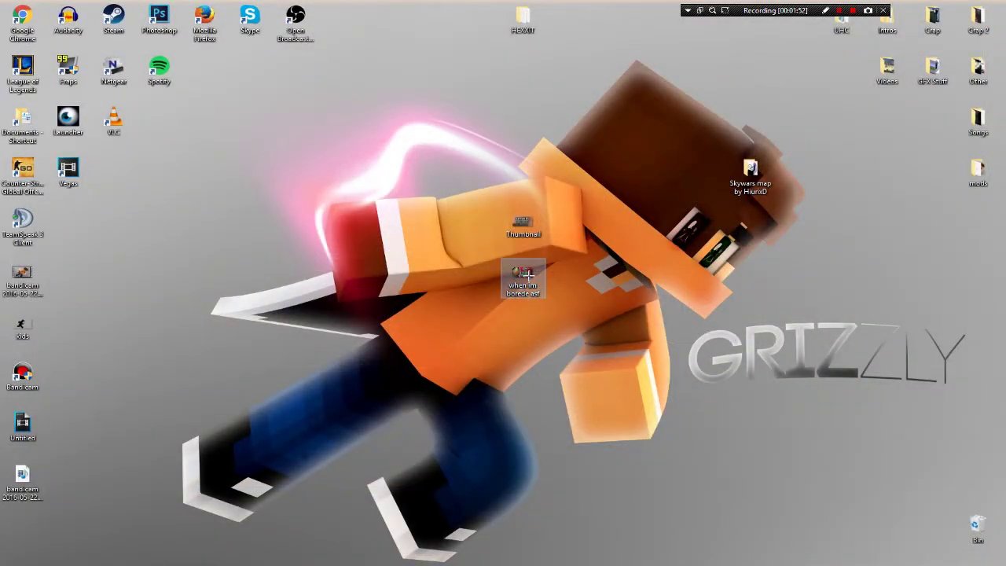
double_click(525, 275)
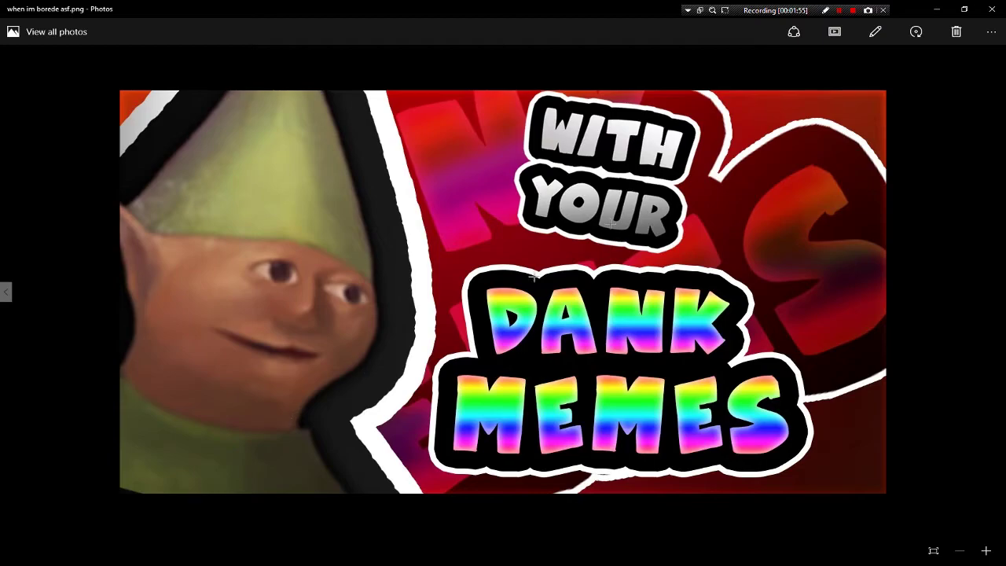
click(993, 10)
click(228, 564)
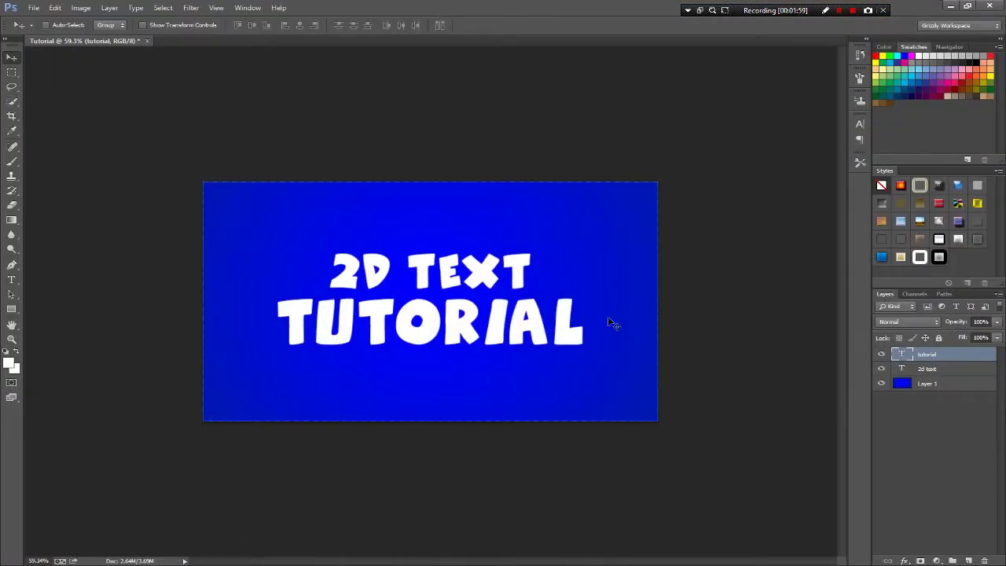
Space the two text lines further apart vertically and place the 2d text layer above the tutorial layer in the stack
drag(433, 327, 432, 339)
ctrl+click(519, 271)
drag(473, 261, 481, 255)
right_click(920, 360)
click(945, 370)
drag(932, 371, 931, 350)
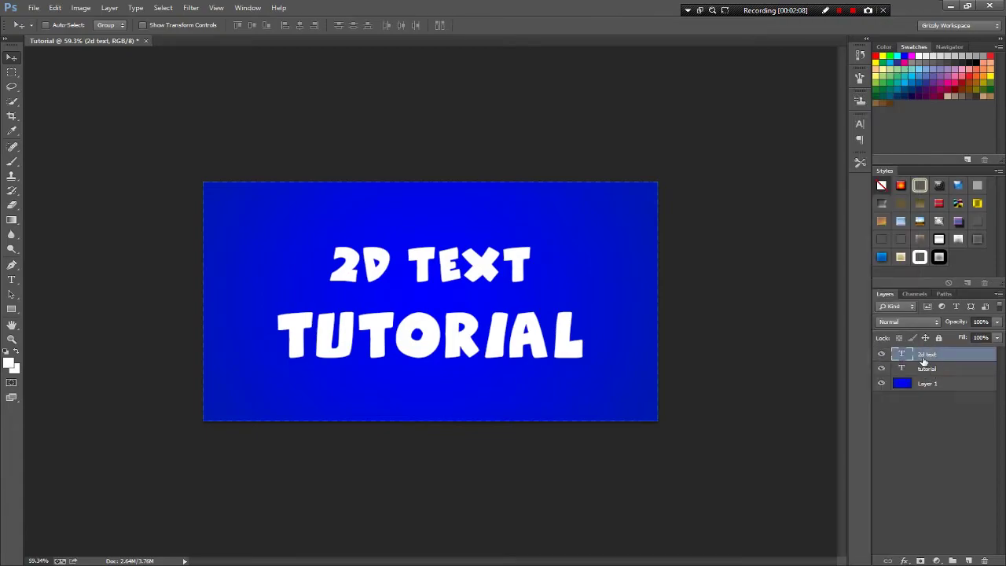
Add a linear black-to-white gradient overlay at a 90° angle to the 2d text layer's style
right_click(924, 360)
click(810, 103)
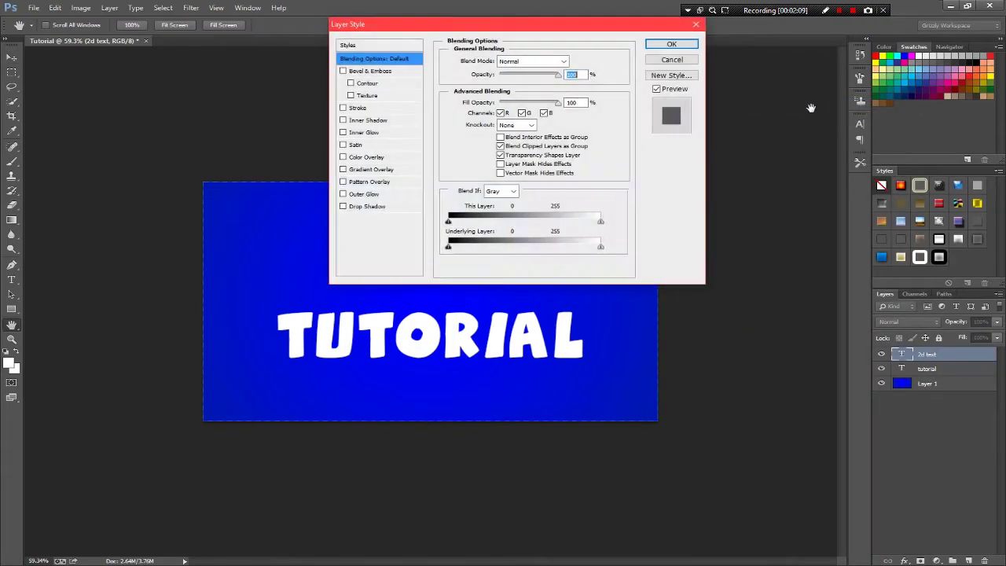
drag(487, 27, 724, 173)
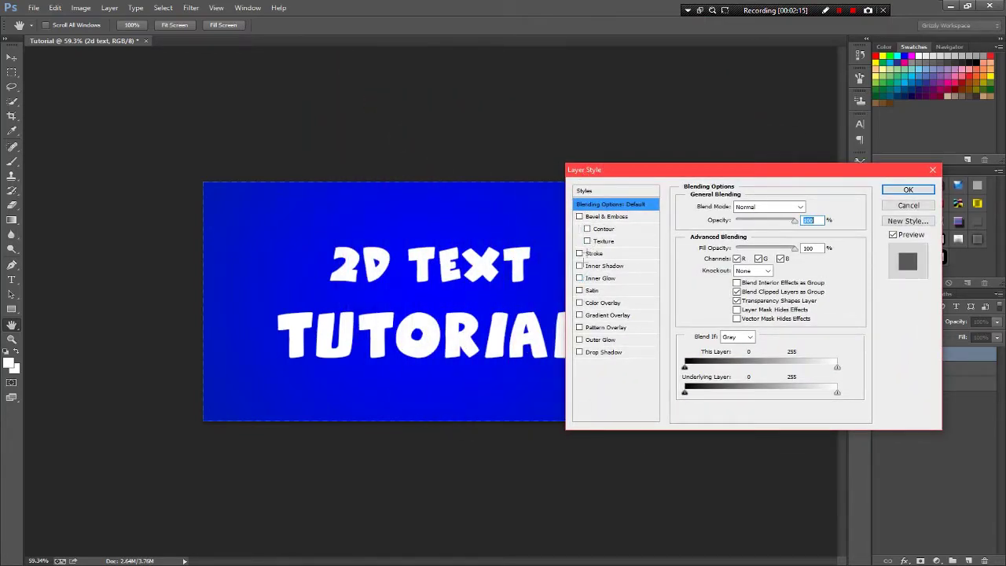
click(582, 316)
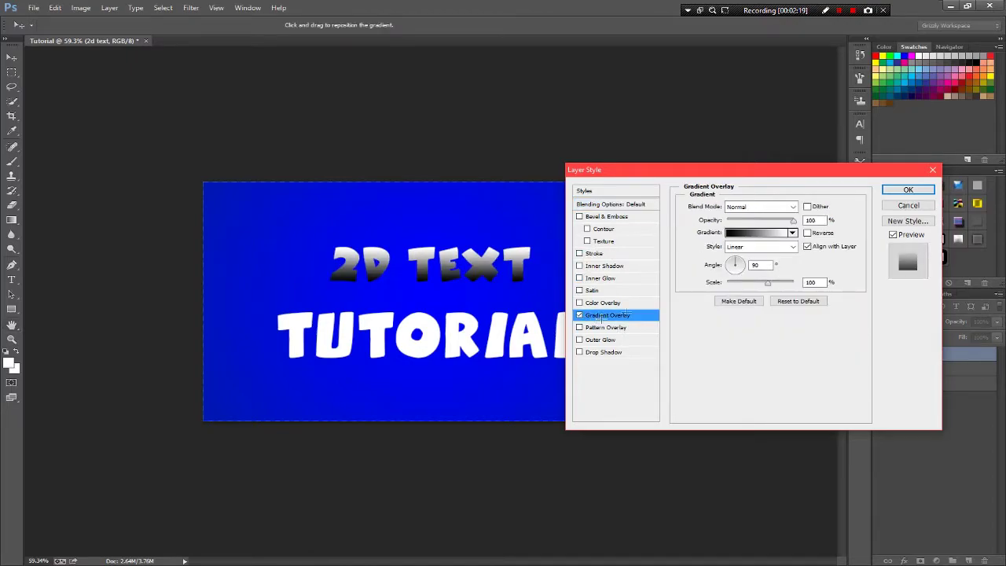
click(759, 233)
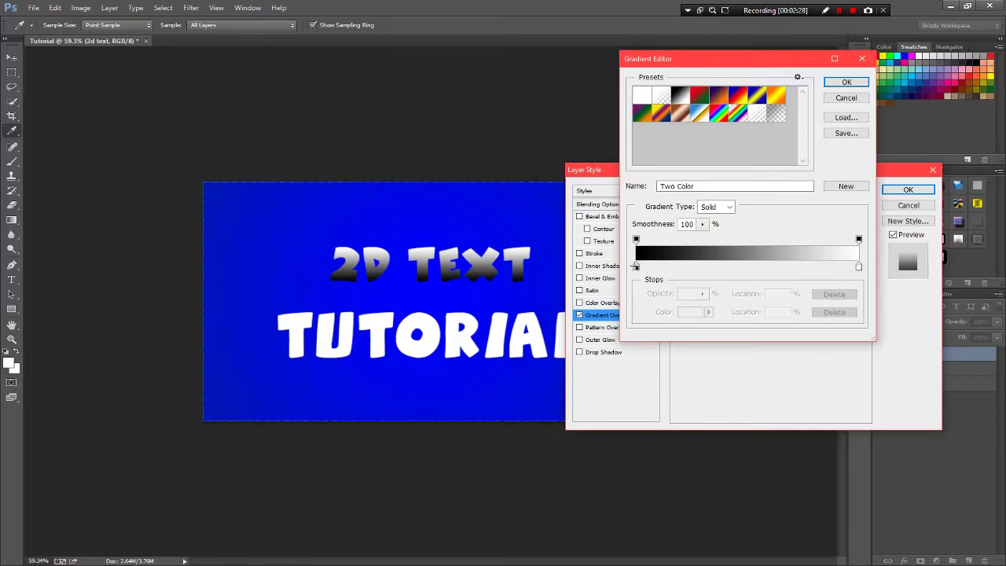
drag(704, 60, 780, 74)
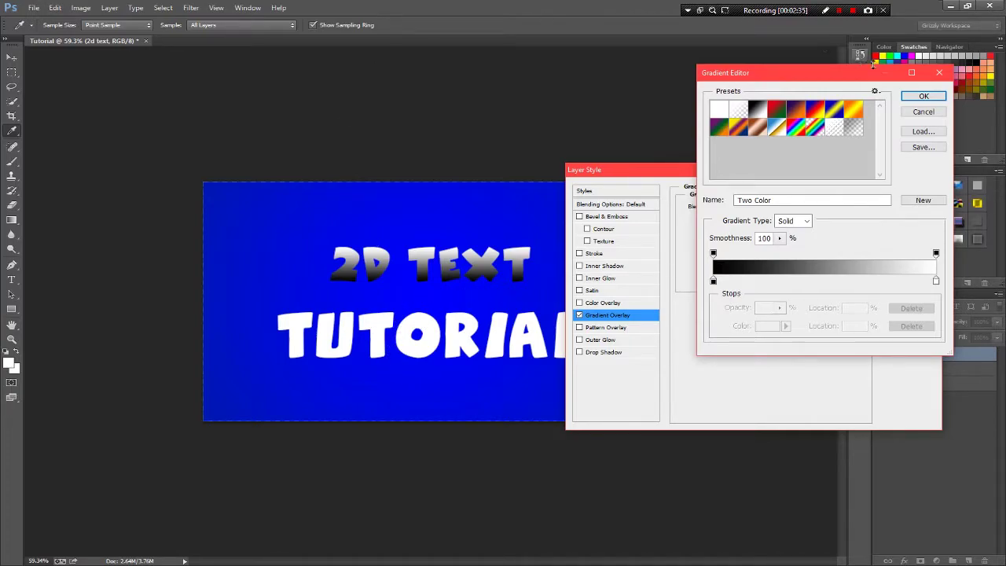
click(925, 96)
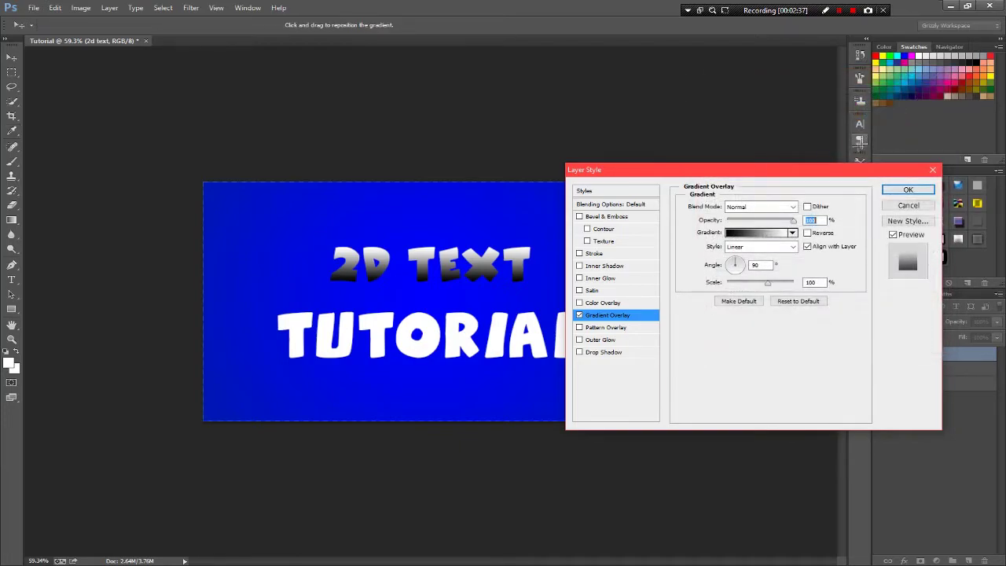
Lower the gradient overlay's opacity to roughly half so the 2D TEXT letters shade from white to light grey
drag(793, 221, 766, 222)
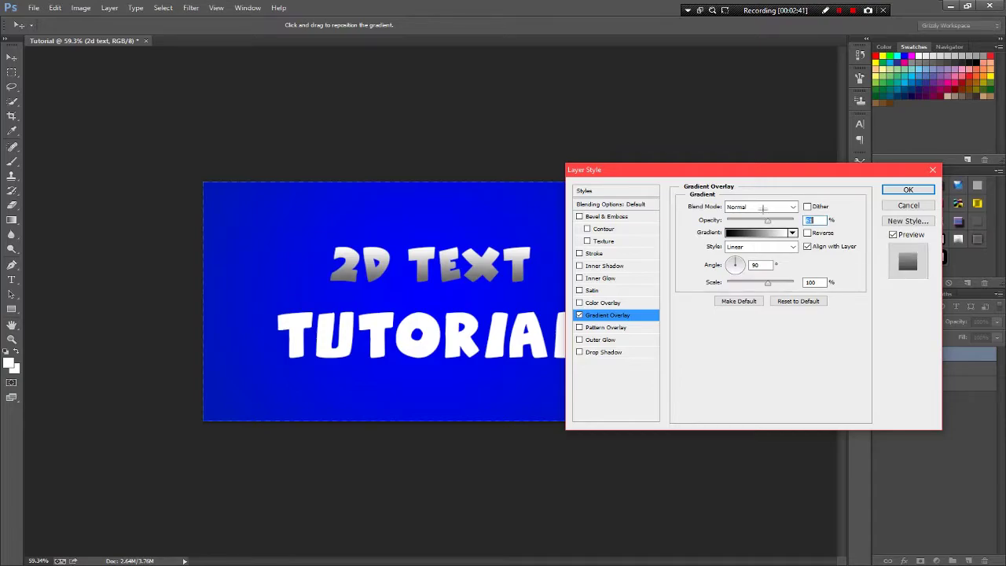
mouse_move(767, 281)
mouse_down()
mouse_move(715, 290)
mouse_move(759, 300)
mouse_move(767, 284)
mouse_up()
drag(767, 220, 757, 222)
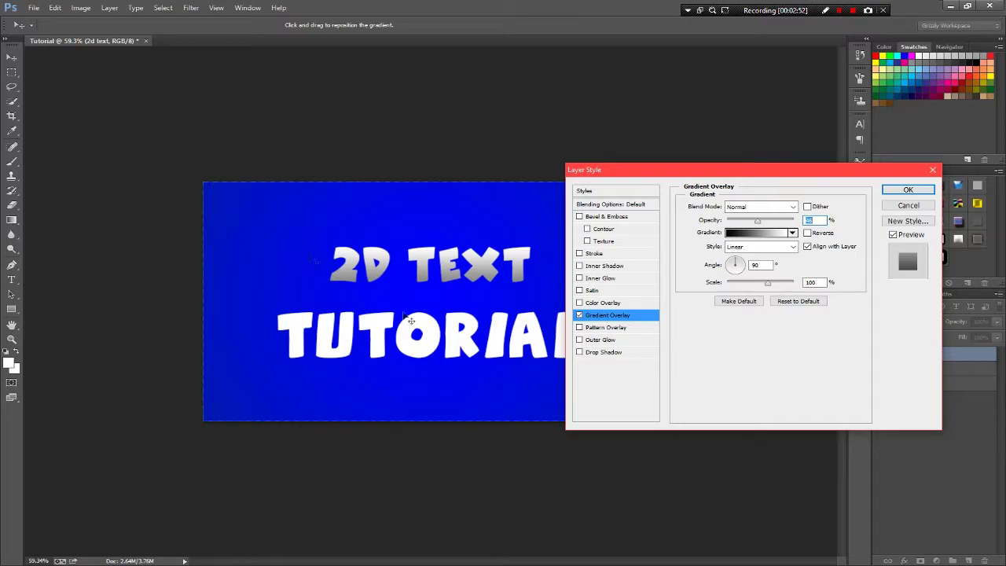
Add a 32 px outside stroke to the 2d text layer and set its fill type to Gradient
click(590, 253)
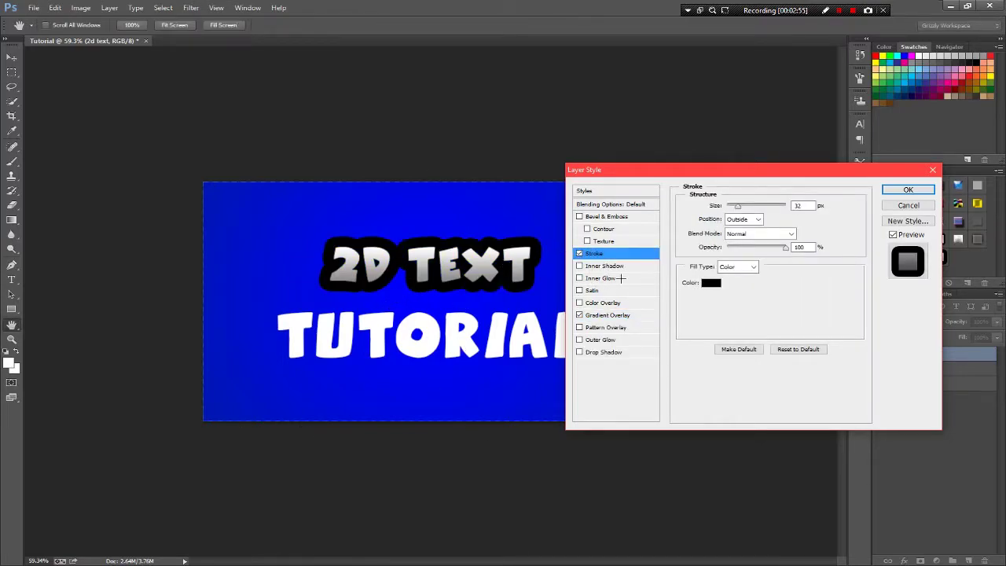
click(803, 206)
drag(803, 206, 666, 245)
click(739, 266)
click(738, 280)
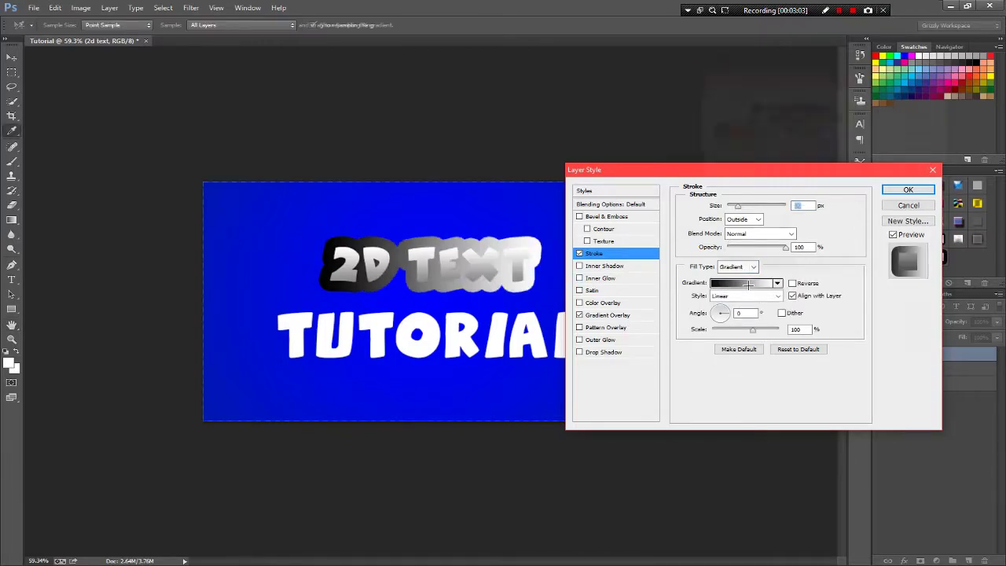
Recolour the stroke gradient's stops to near-black and accept the edited gradient
click(749, 284)
double_click(935, 280)
drag(427, 233, 423, 283)
click(698, 150)
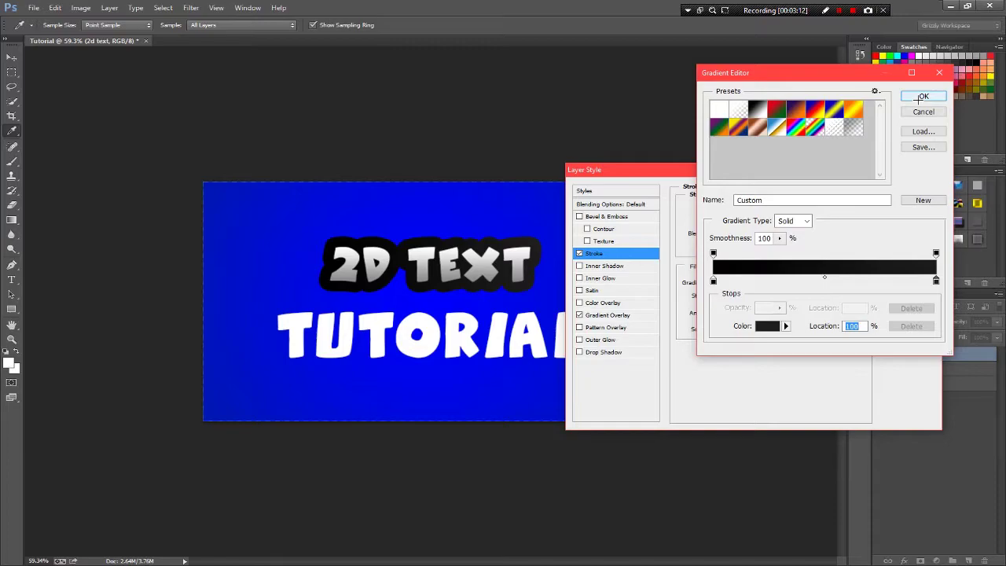
click(713, 280)
click(923, 95)
Switch the 2d text stroke's fill type to solid black Color with the position kept at Outside
click(737, 266)
click(731, 277)
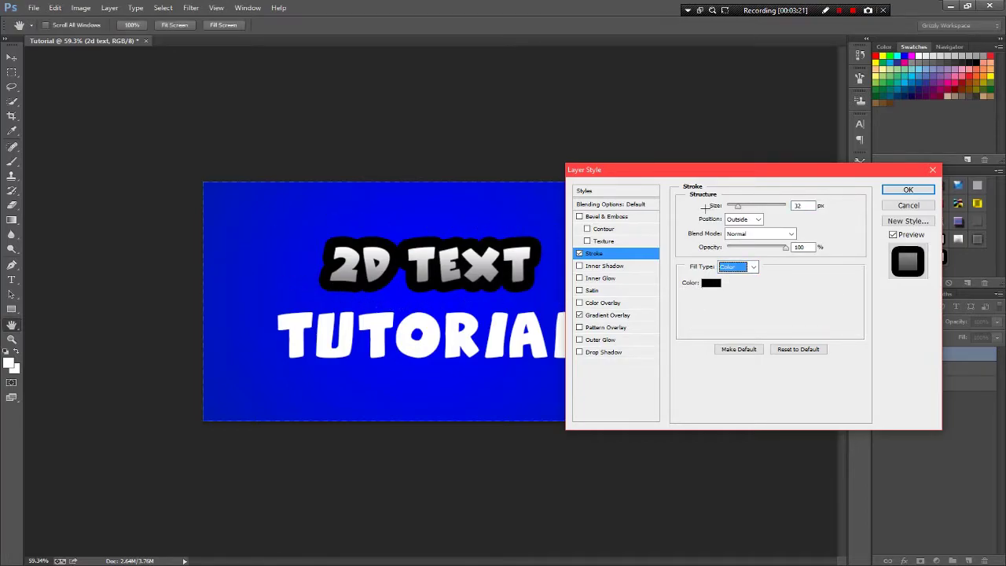
click(747, 219)
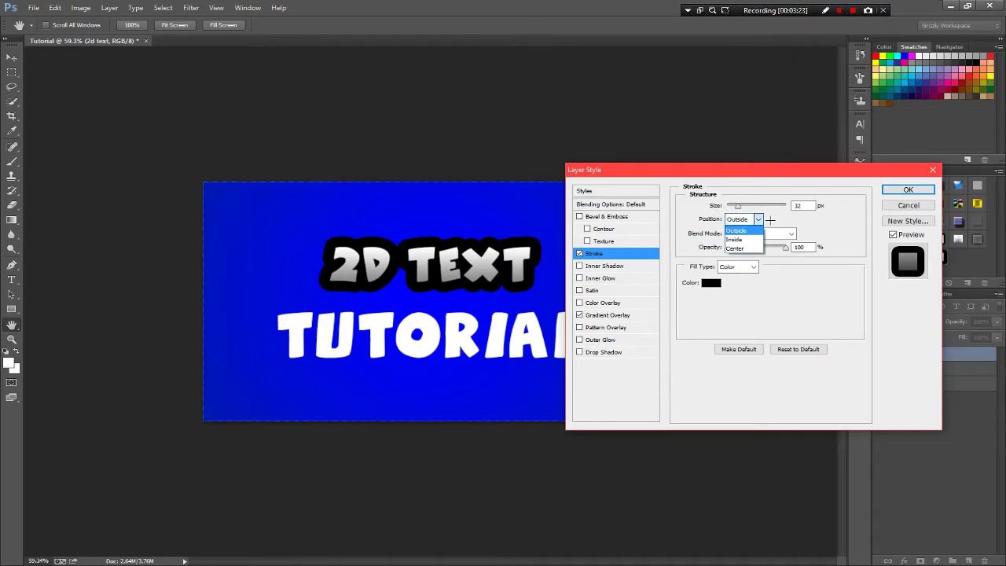
click(737, 230)
Try several stroke sizes for the 2d text layer and set the size to 40 px
drag(737, 206, 742, 206)
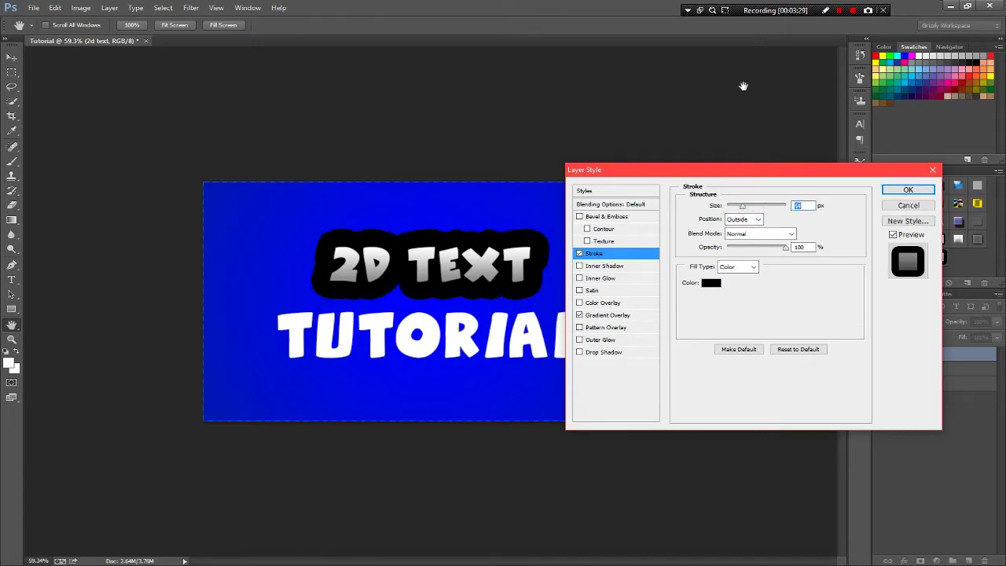
text(3)
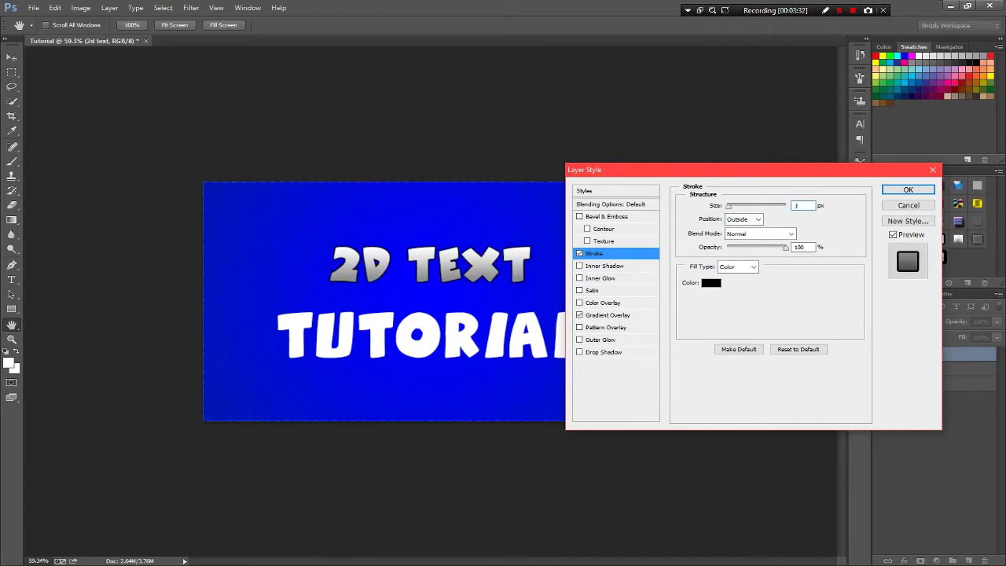
text(0)
key(BackSpace)
text(0)
key(BackSpace)
text(8)
key(BackSpace)
key(BackSpace)
text(40)
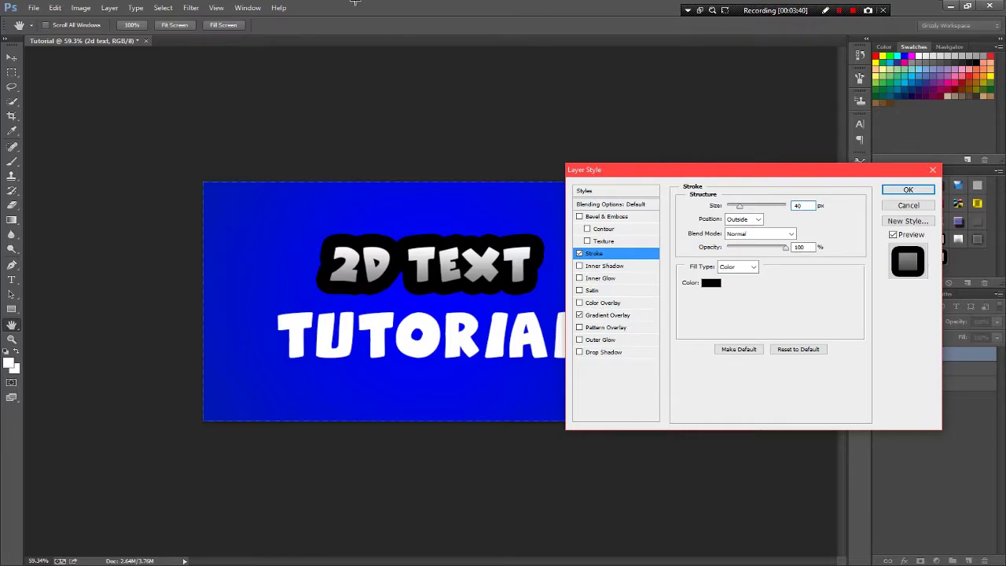
Add an inner glow with a size of 18 px to the 2d text layer and make its settings the default
drag(594, 171, 605, 144)
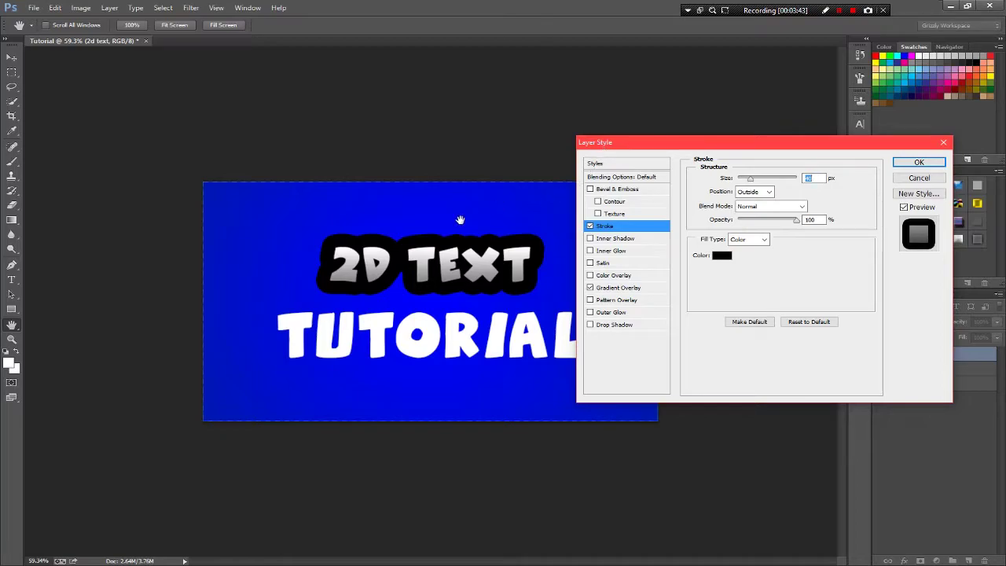
click(591, 250)
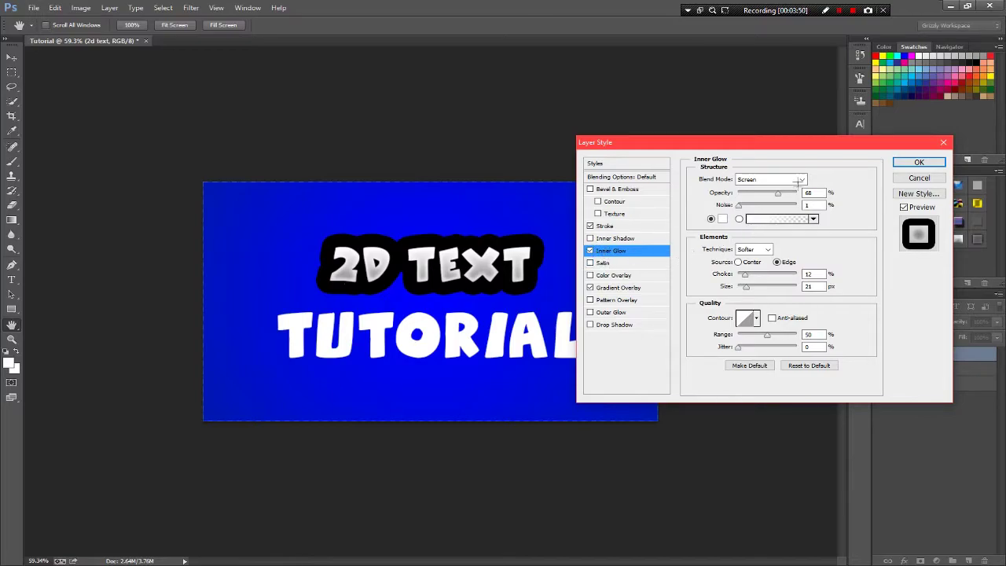
drag(778, 146, 771, 145)
drag(737, 287, 738, 287)
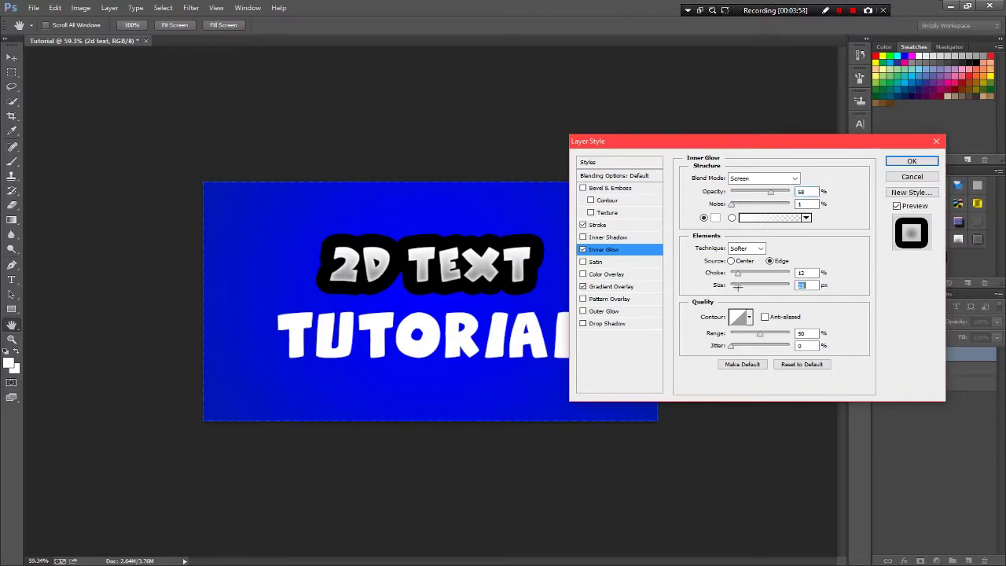
click(727, 364)
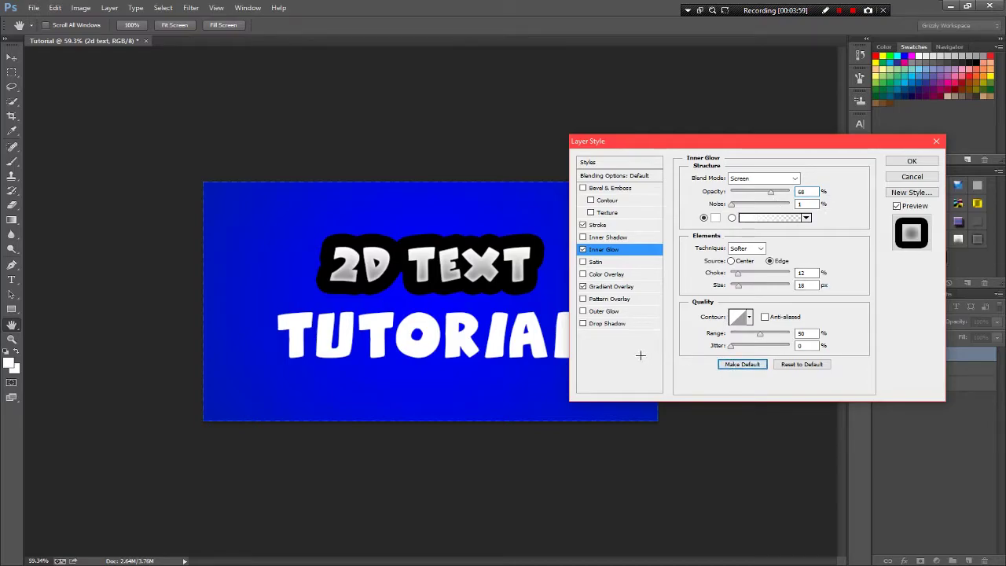
Apply the layer style settings and rasterize the 2d text layer's style
drag(715, 141, 659, 147)
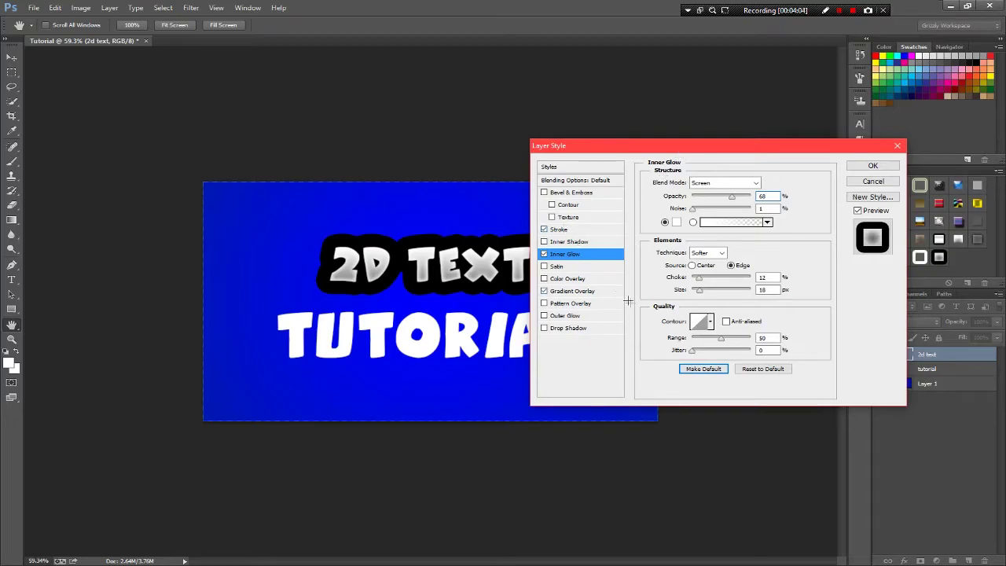
drag(695, 140, 715, 137)
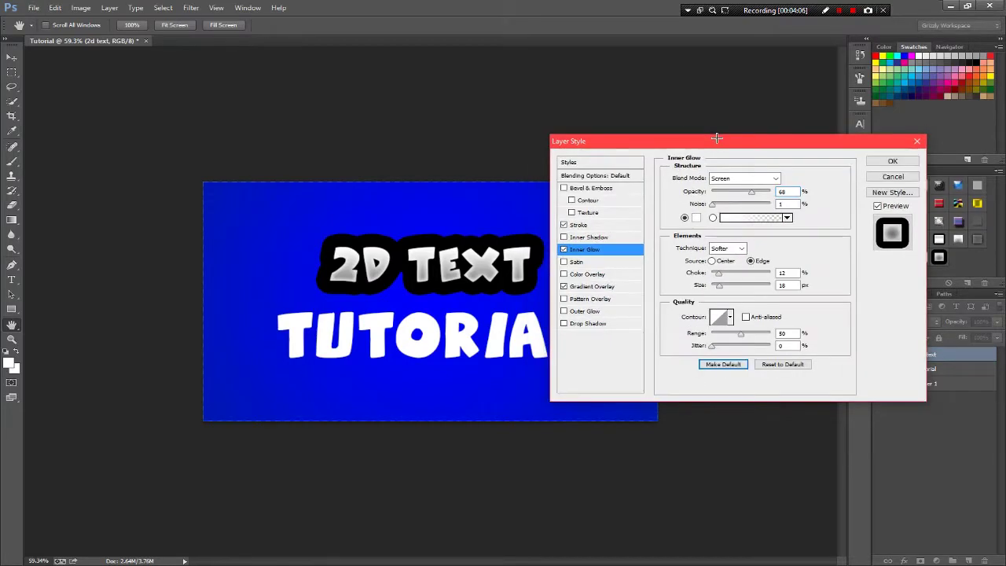
click(894, 161)
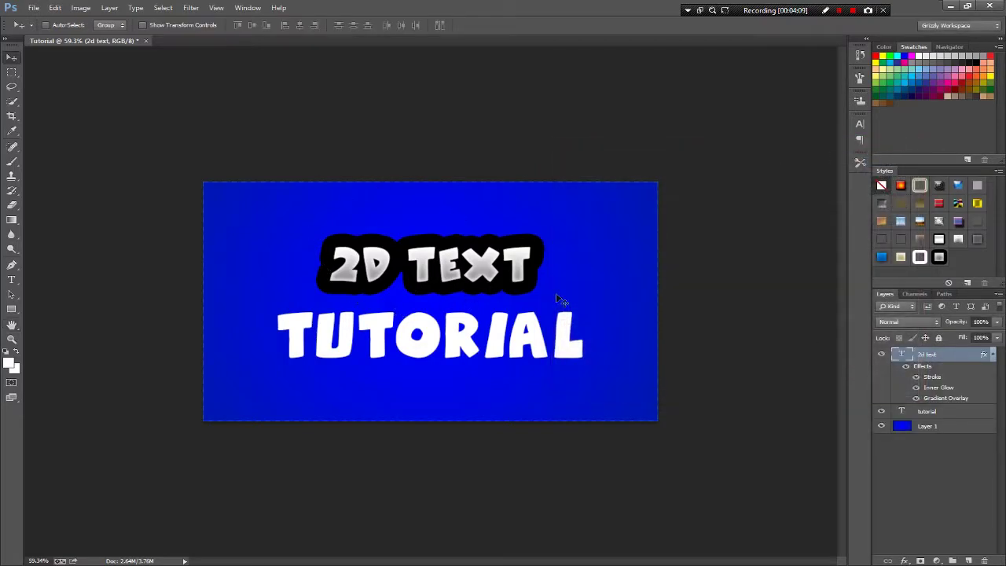
right_click(937, 355)
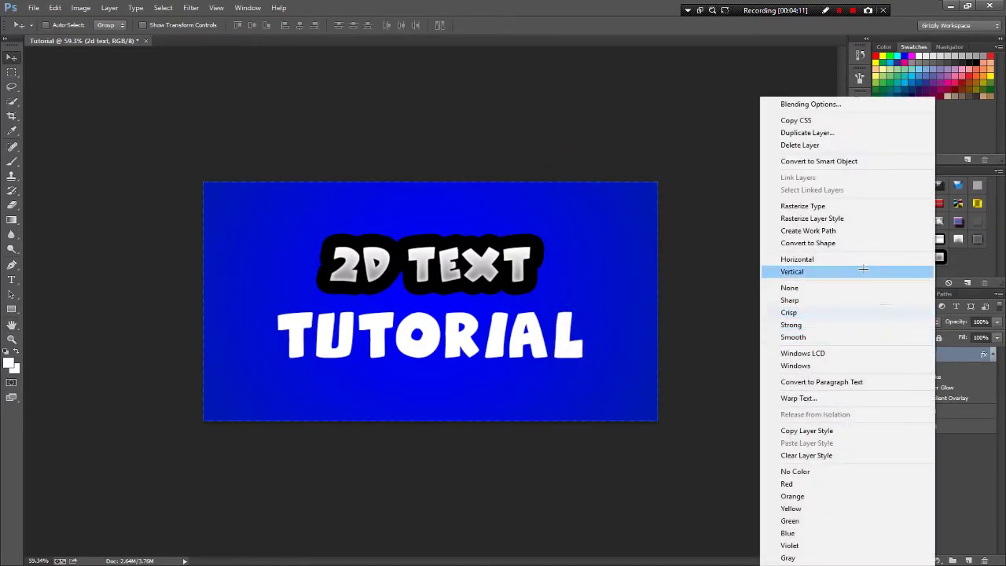
click(839, 219)
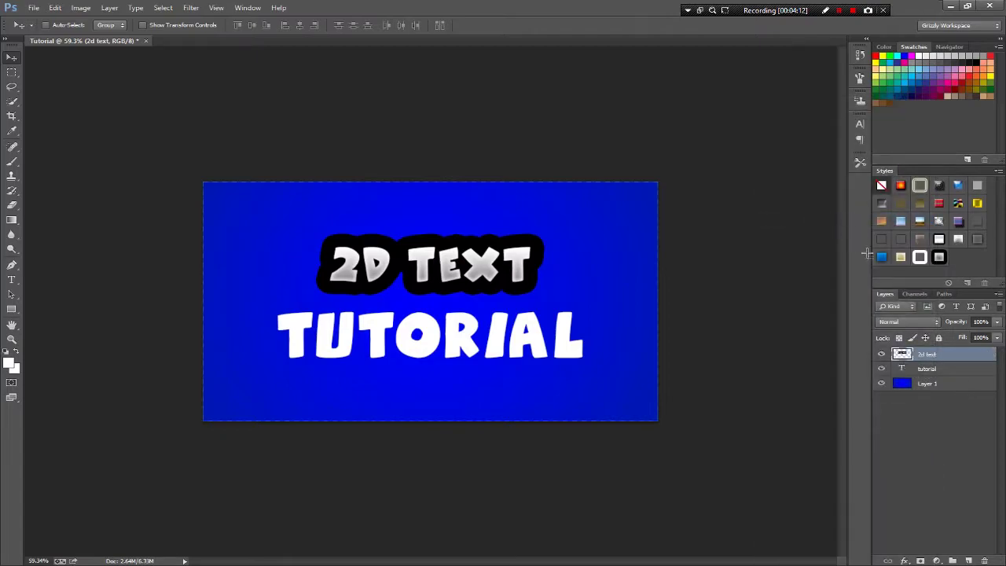
Add a linear black-to-white gradient overlay at a 90° angle to the tutorial layer's style
right_click(927, 373)
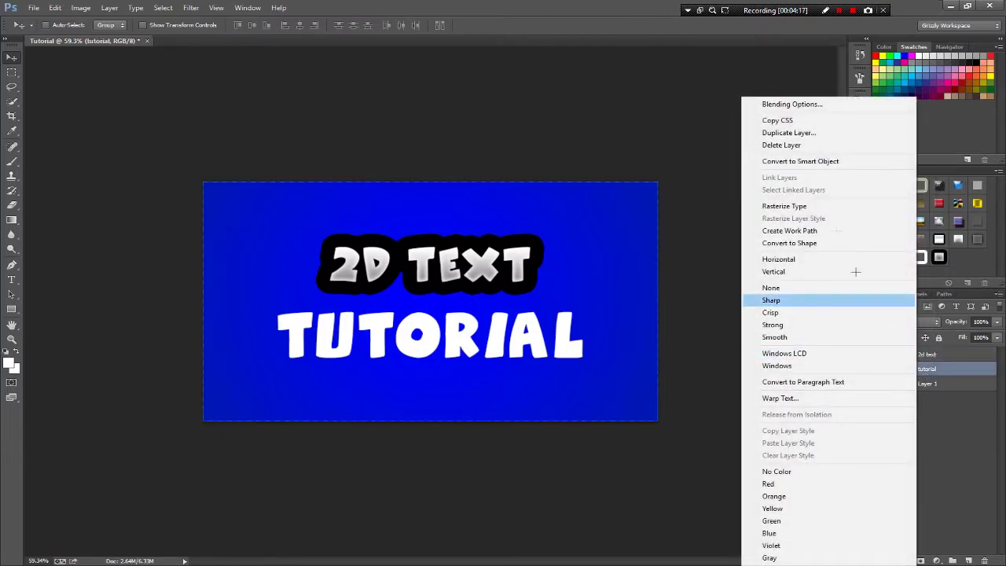
click(824, 105)
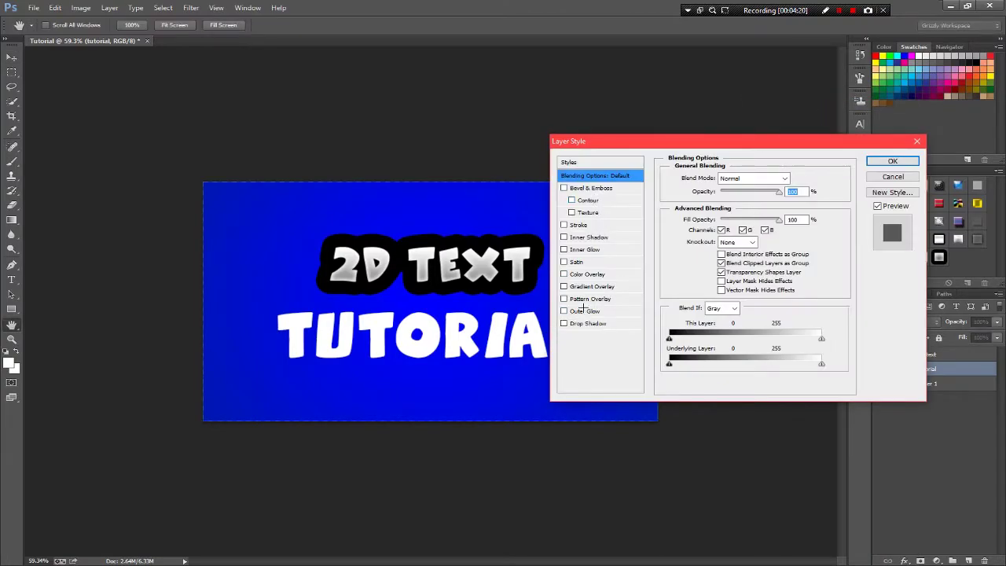
click(592, 286)
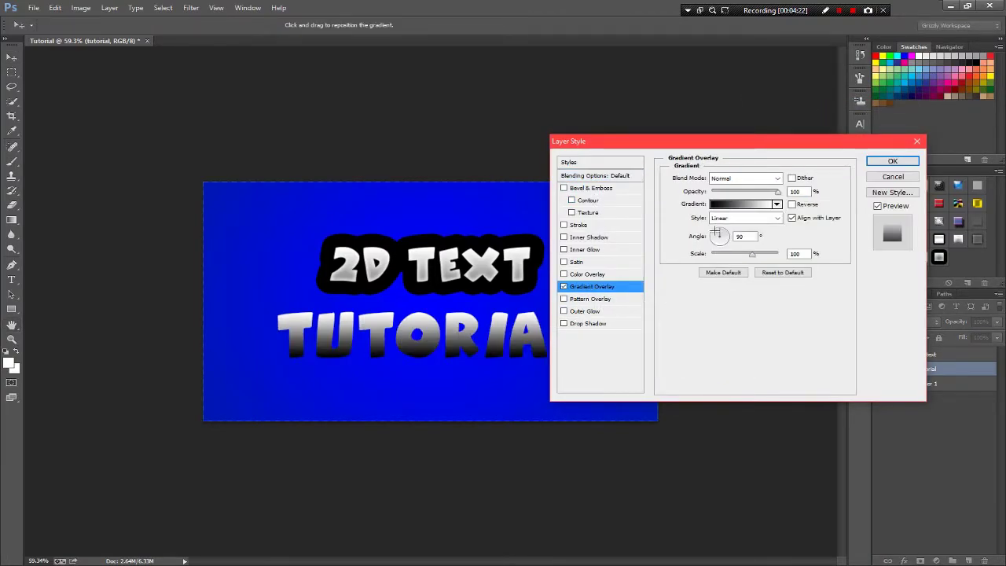
Change the overlay gradient's black stop to light blue 6ad3ff and lower the overlay's opacity to roughly 60%
click(735, 205)
click(717, 281)
click(713, 281)
click(717, 281)
key(BackSpace)
click(713, 281)
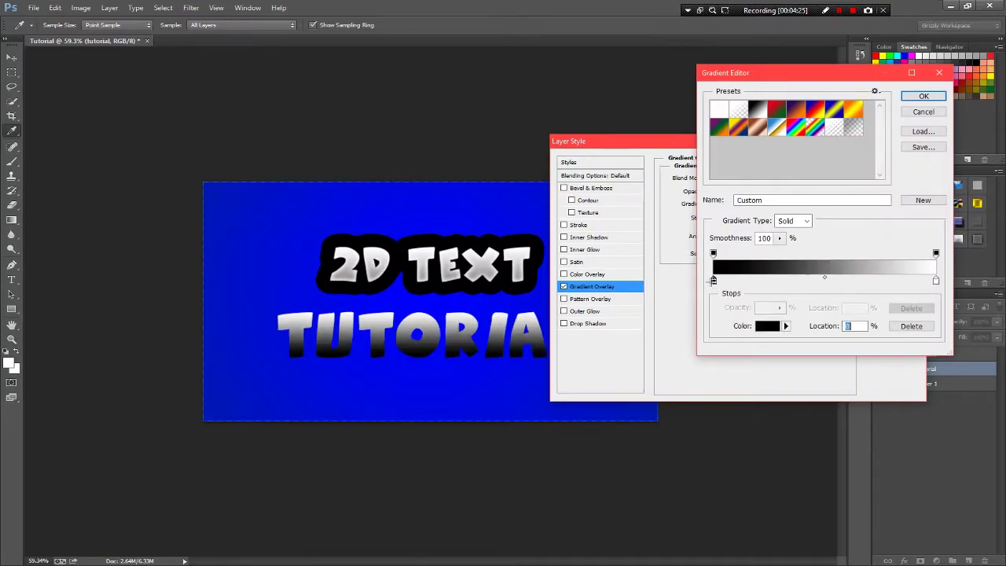
click(713, 281)
double_click(713, 281)
drag(592, 223, 594, 227)
drag(566, 173, 639, 96)
mouse_move(593, 225)
mouse_down()
mouse_move(542, 169)
mouse_move(512, 157)
mouse_up()
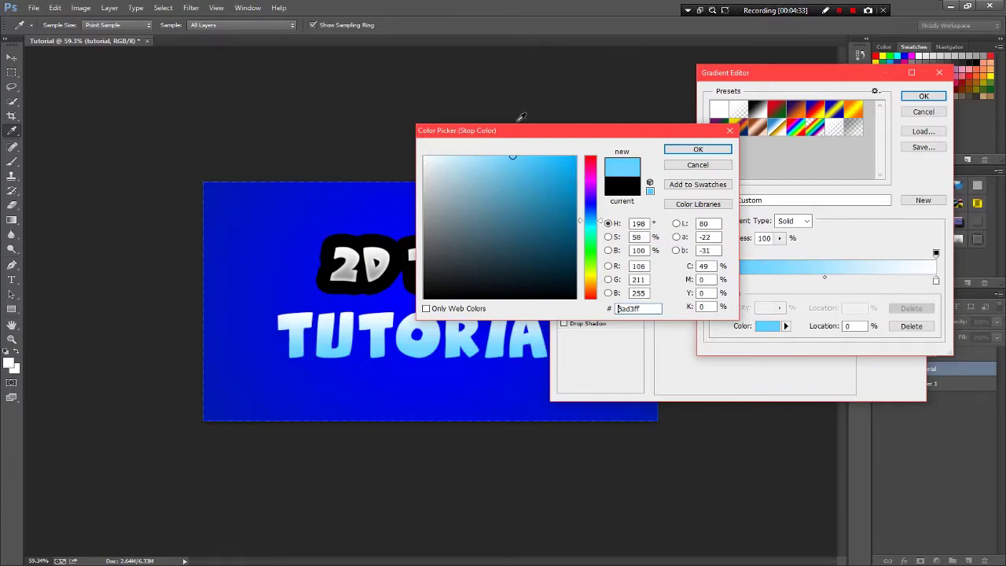
click(666, 149)
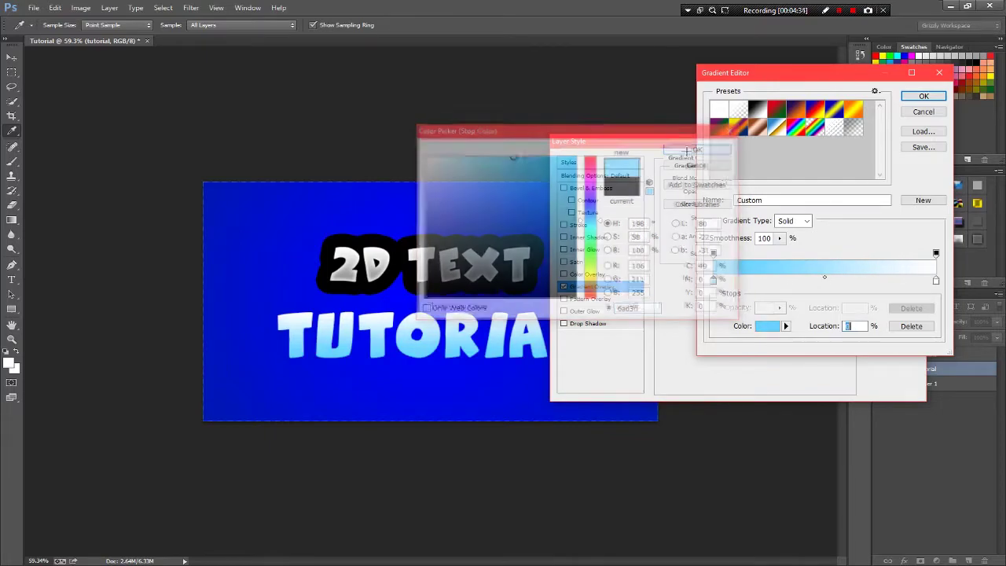
click(921, 99)
drag(777, 192, 751, 193)
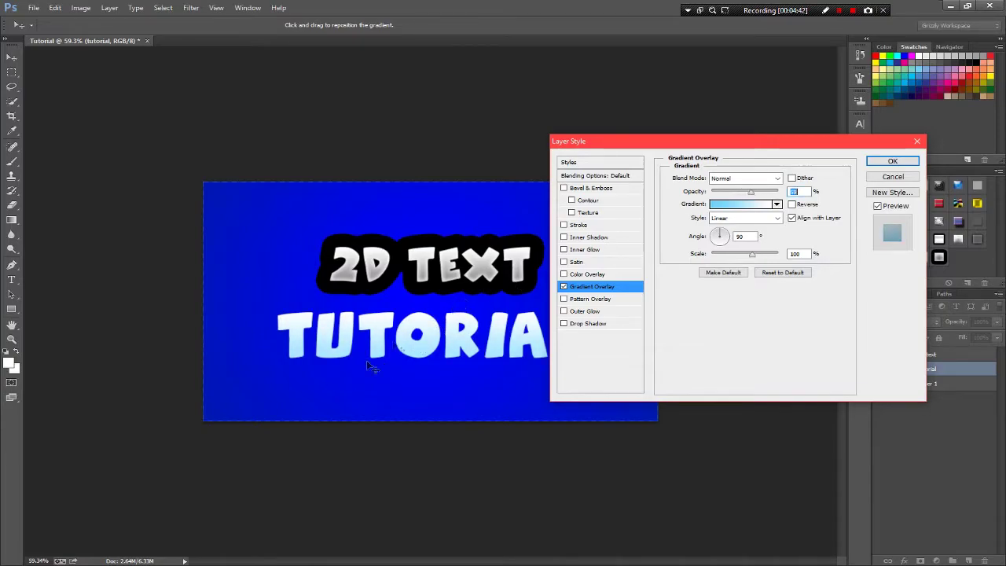
Add a solid black outside stroke to the tutorial layer, slightly thicker than the one around 2D TEXT
click(564, 225)
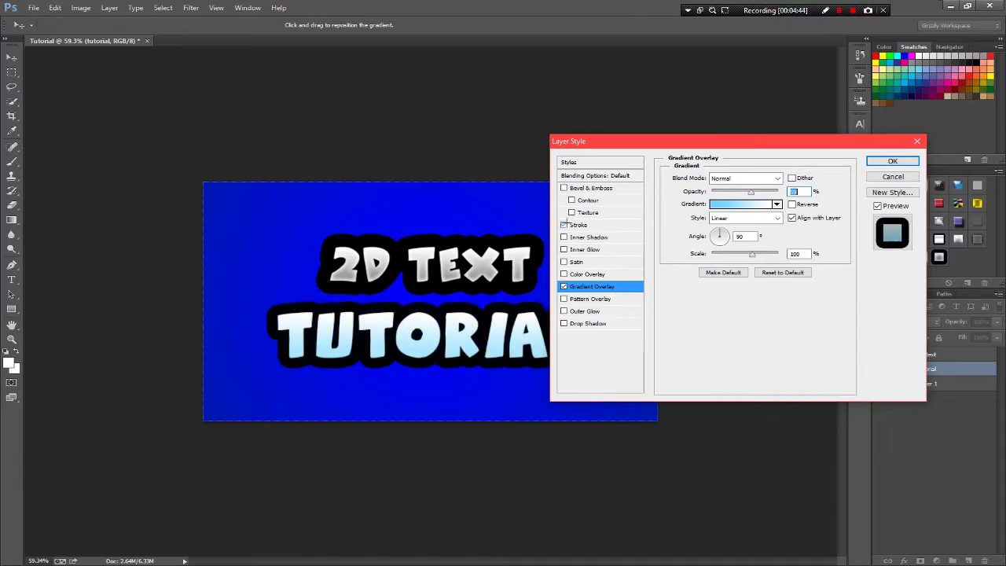
click(602, 224)
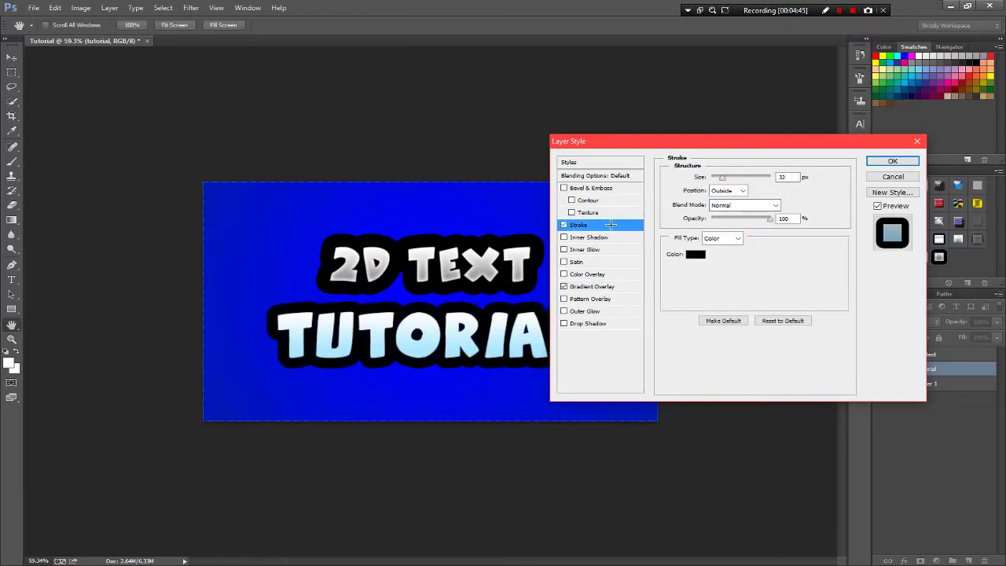
drag(717, 177, 726, 177)
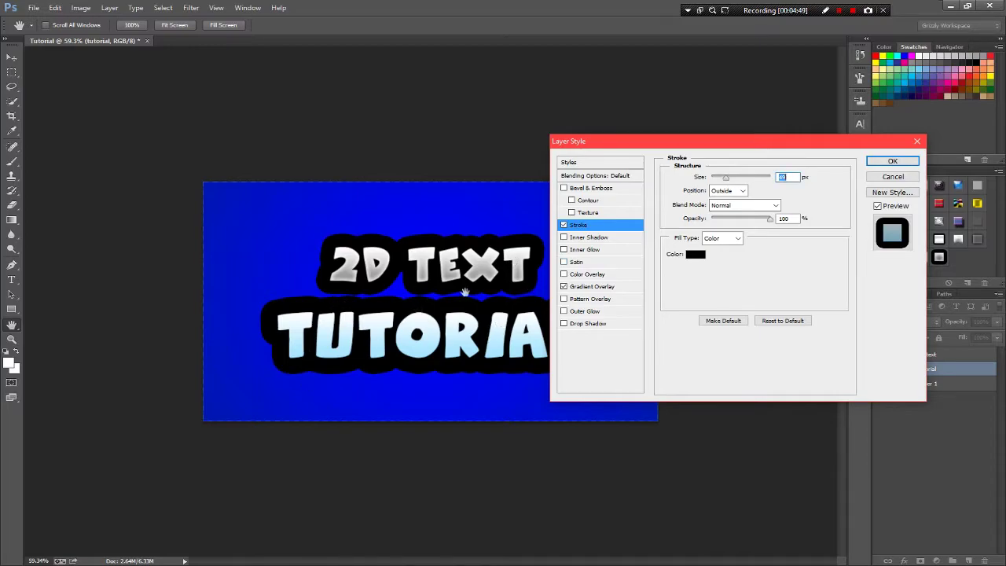
drag(830, 142, 929, 131)
Add a white Screen inner glow at 68% opacity to the tutorial layer, adjust its size and apply the style
click(682, 239)
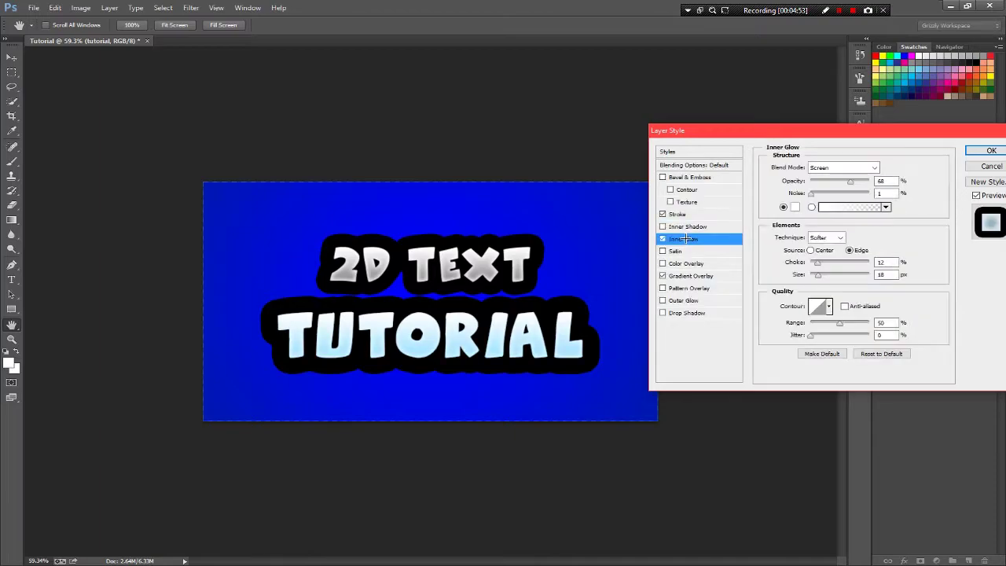
double_click(882, 274)
text(24)
key(Down)
key(Down)
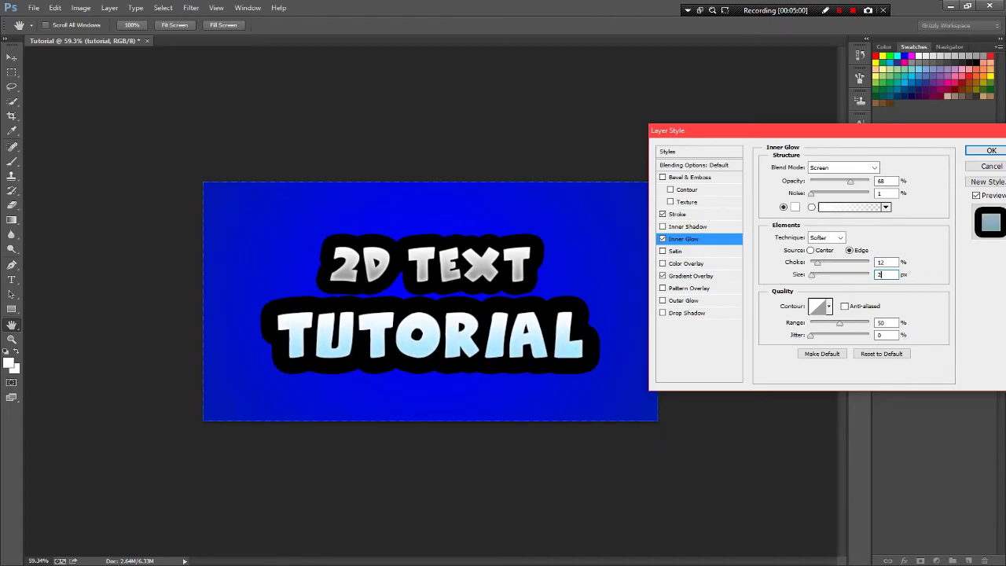
click(991, 151)
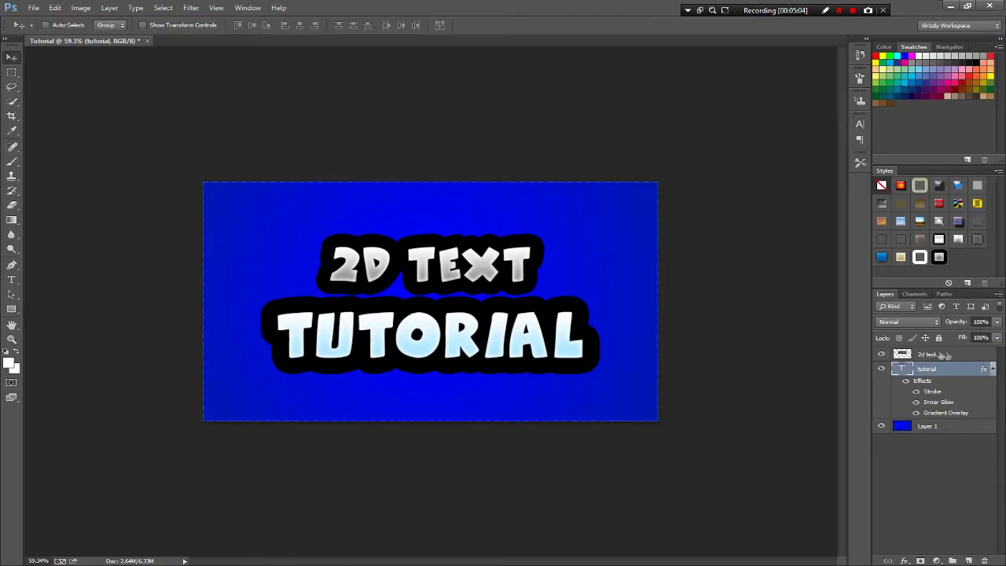
Rasterize the tutorial layer's style
click(929, 358)
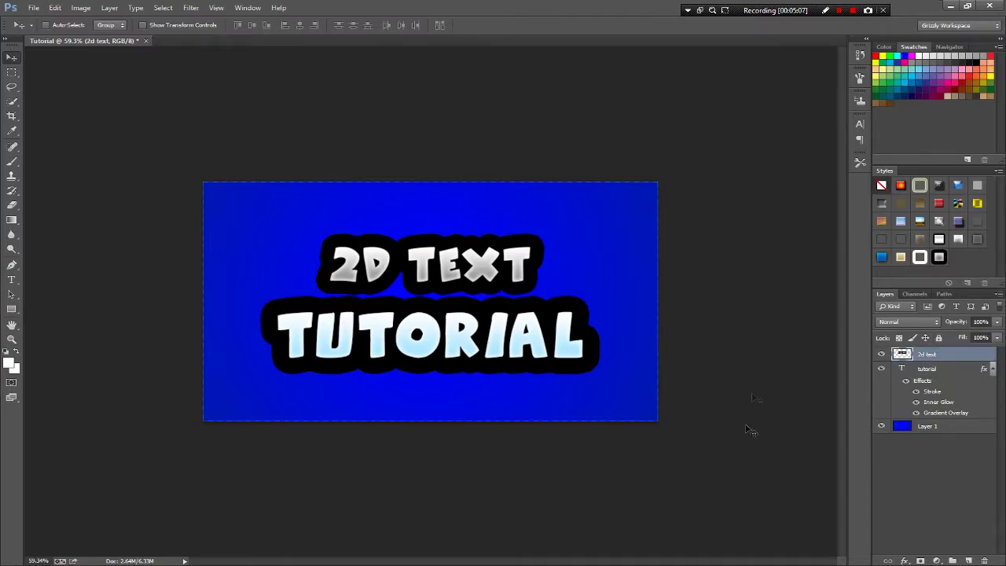
click(921, 367)
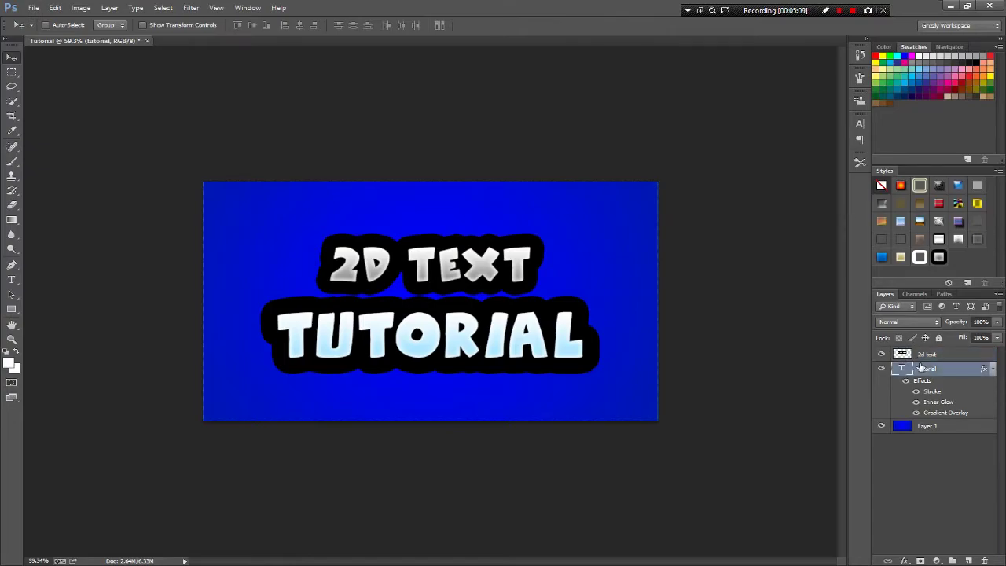
right_click(922, 368)
click(835, 216)
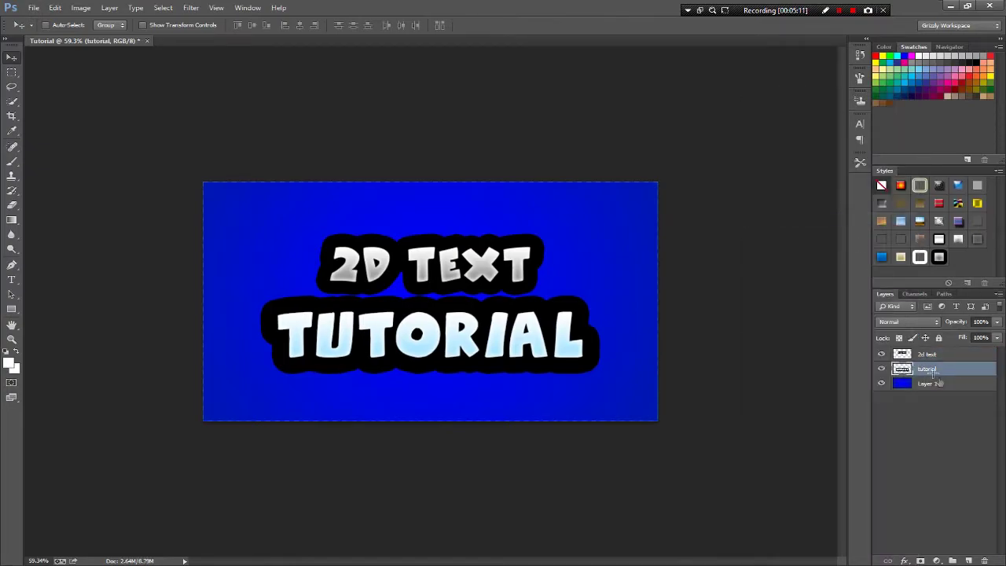
Merge the 2d text layer down into the tutorial layer
right_click(934, 374)
click(967, 368)
click(950, 355)
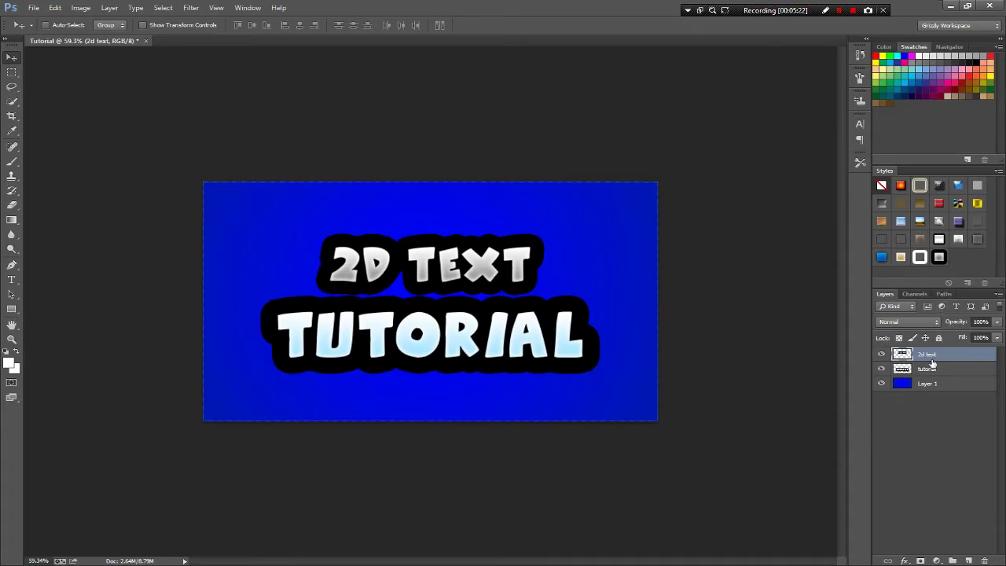
key(ctrl+e)
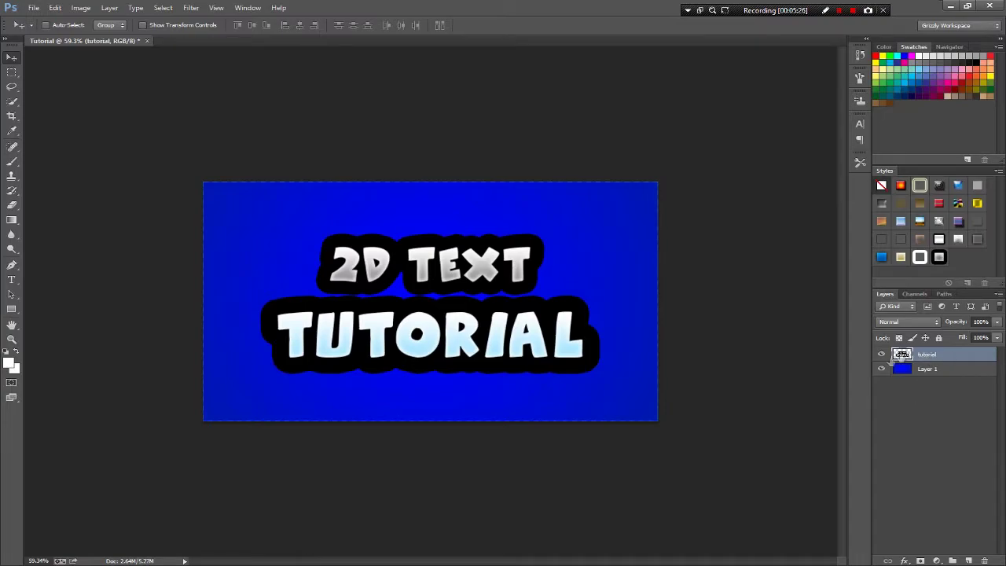
Try moving the merged text on the canvas, undoing each move
drag(353, 264, 391, 251)
key(ctrl+z)
drag(511, 256, 501, 277)
key(ctrl+z)
Add an outside stroke to the merged tutorial layer and set the stroke color to white
right_click(931, 353)
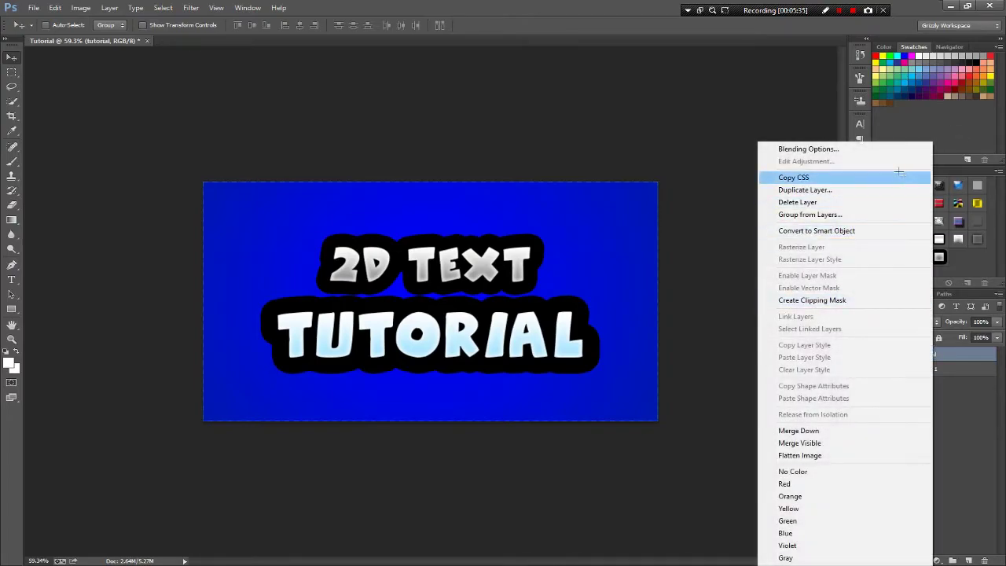
click(885, 151)
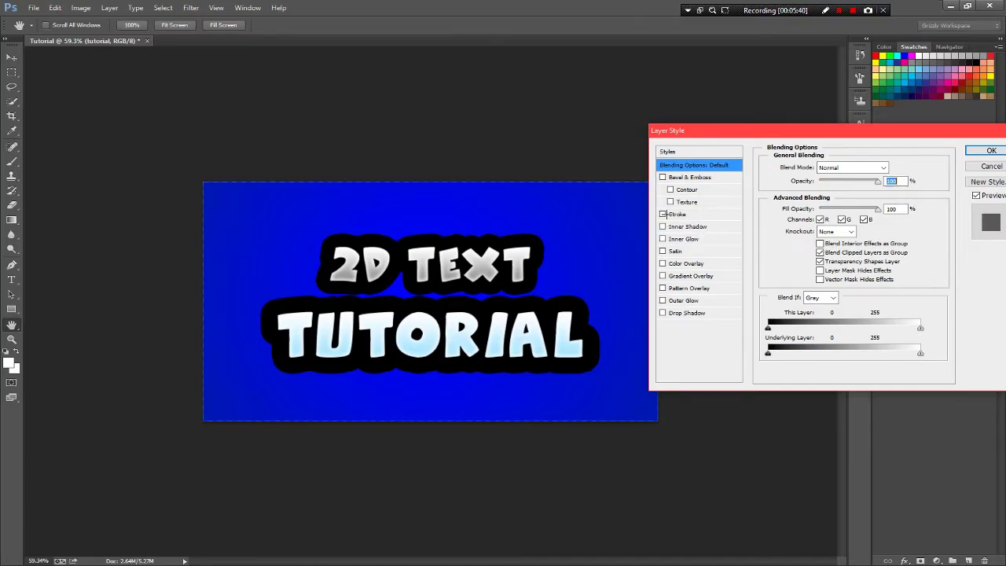
click(662, 214)
click(691, 215)
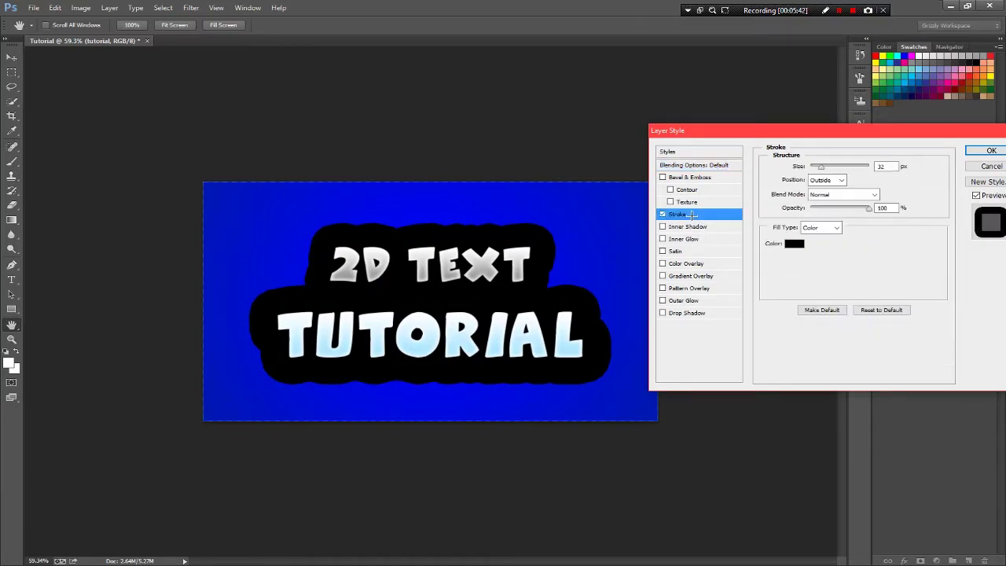
click(794, 243)
drag(464, 170, 420, 155)
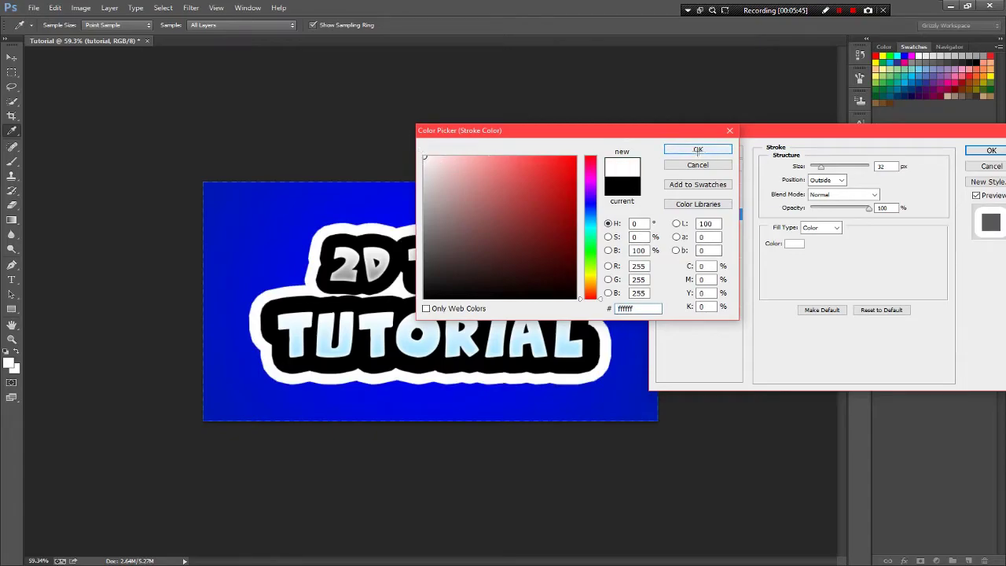
mouse_move(458, 208)
mouse_down()
mouse_move(430, 179)
mouse_move(469, 117)
mouse_move(433, 139)
mouse_up()
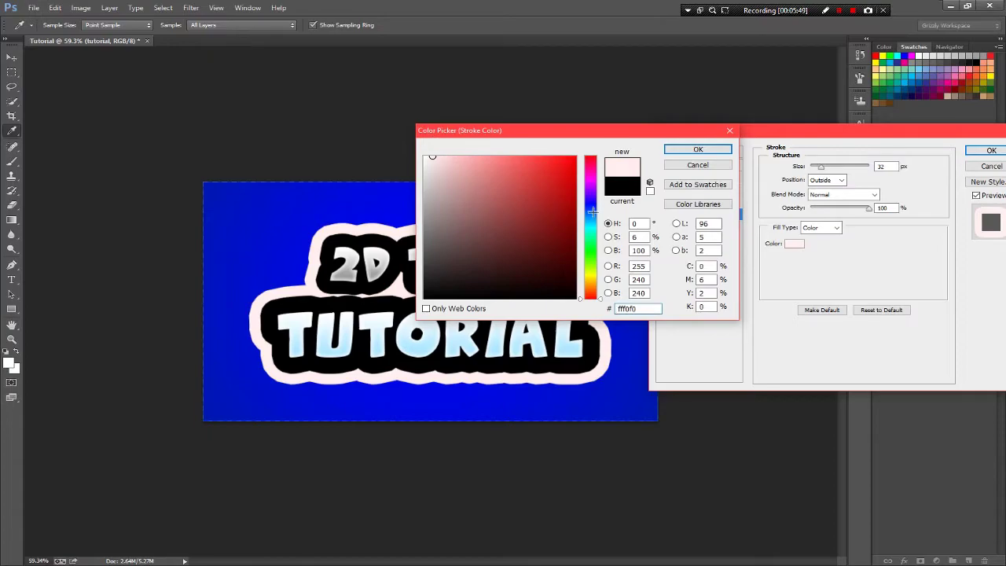
click(591, 211)
click(450, 151)
drag(468, 129, 517, 117)
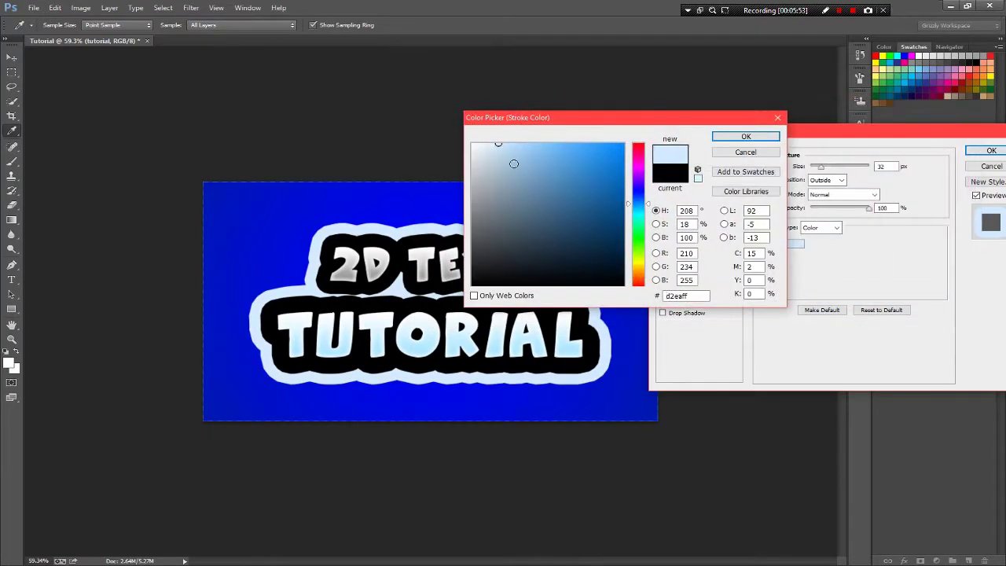
drag(512, 162, 472, 145)
click(746, 136)
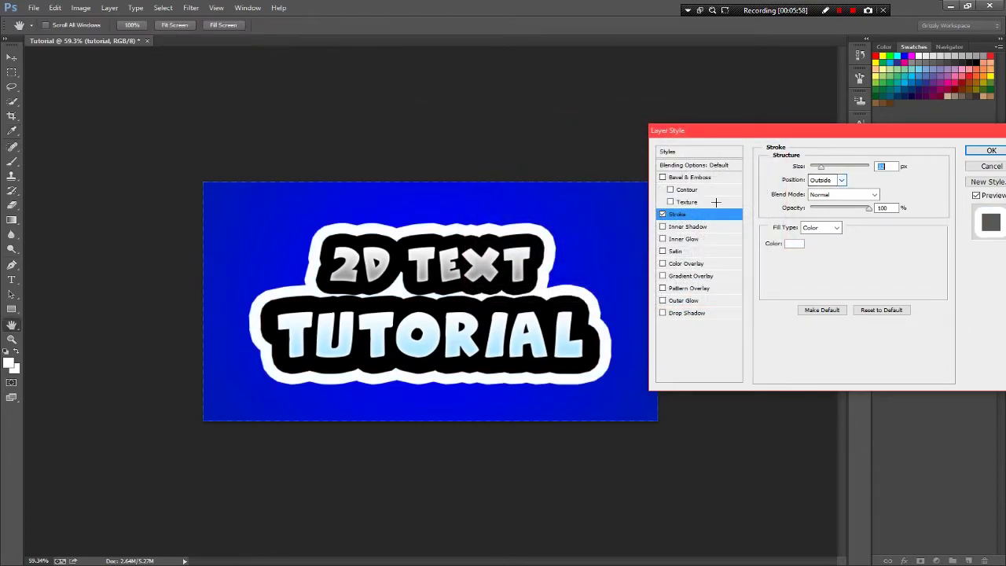
Set the white stroke's size to 15 px
text(1)
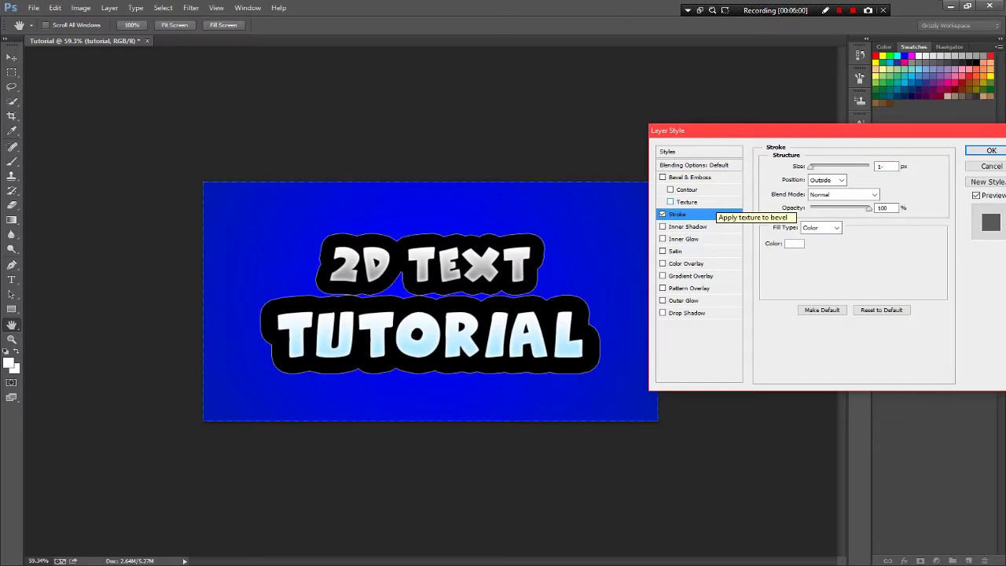
text(0)
key(BackSpace)
key(BackSpace)
text(15)
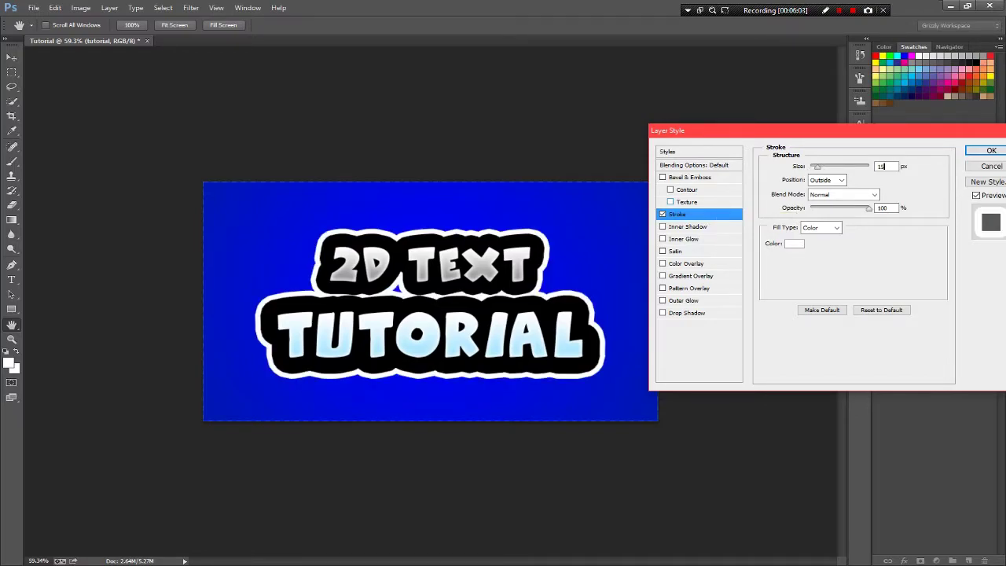
key(BackSpace)
text(4)
key(BackSpace)
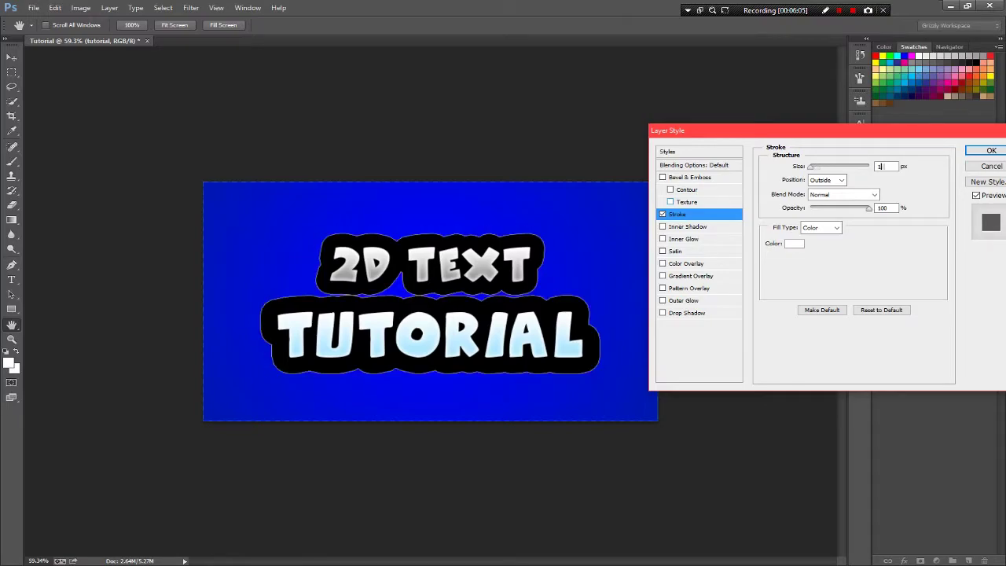
text(3)
key(BackSpace)
text(5)
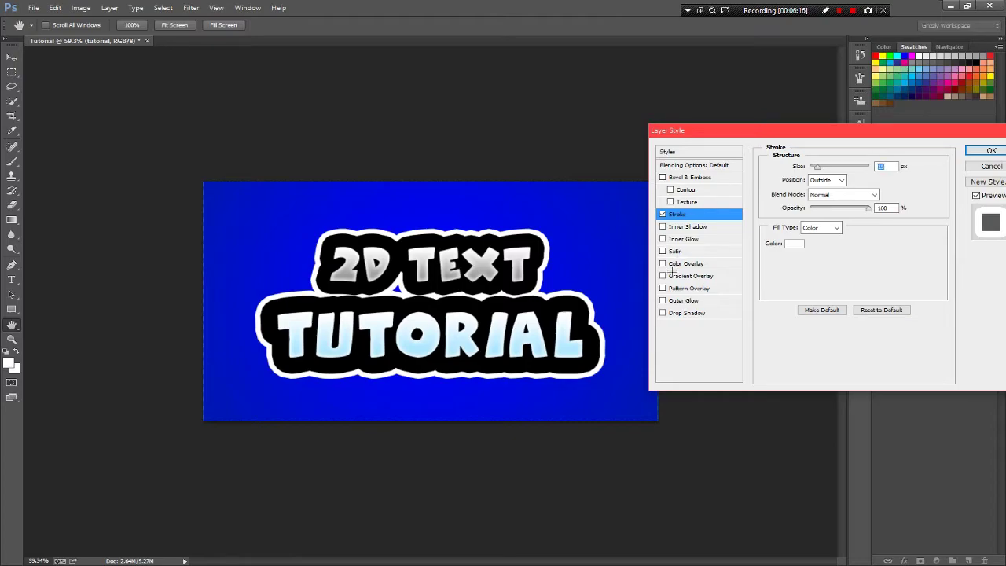
Apply the white stroke without a gradient overlay and rasterize the tutorial layer's style
click(662, 275)
click(663, 276)
drag(733, 137, 449, 173)
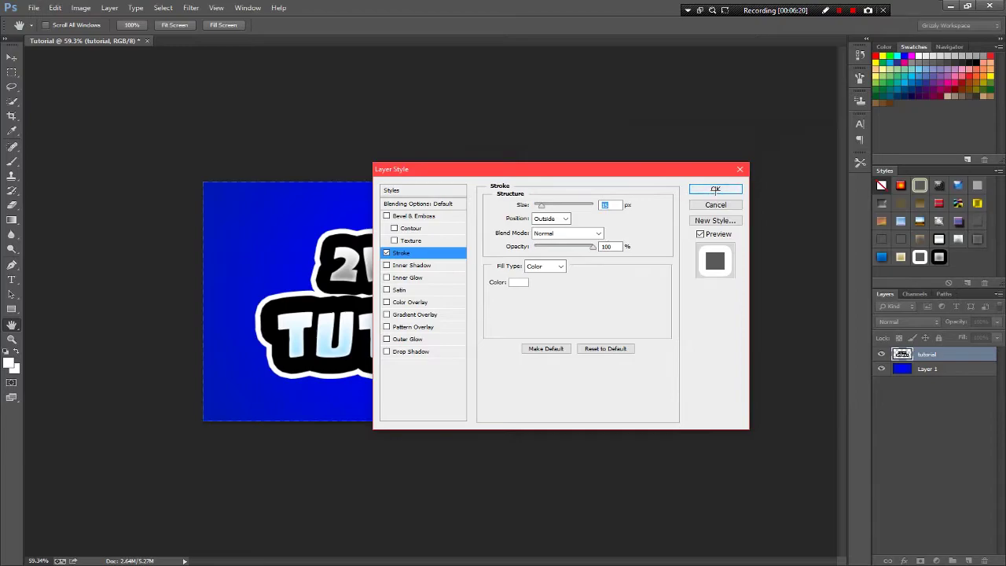
click(711, 191)
right_click(949, 359)
click(884, 262)
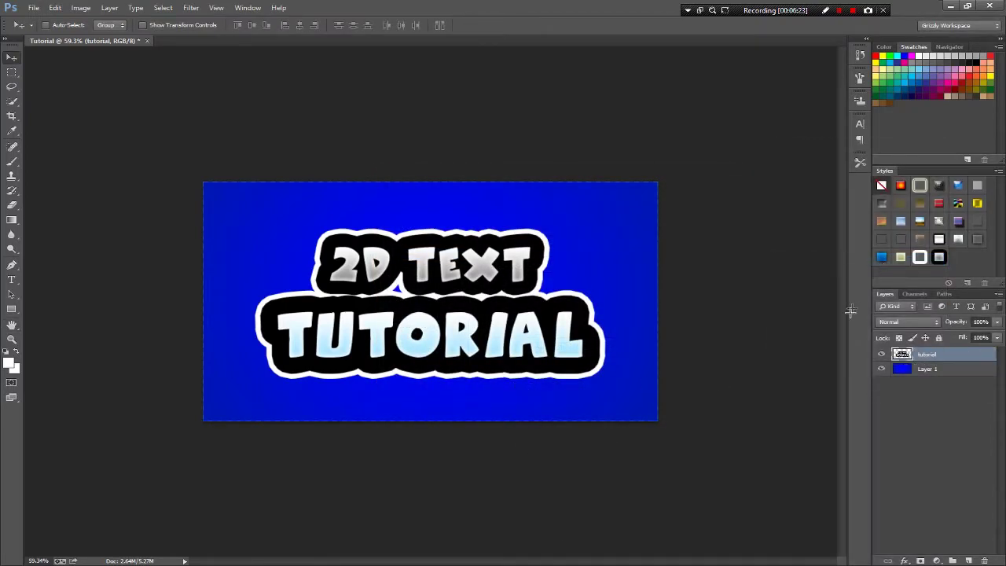
Add a black Multiply drop shadow to the tutorial layer with 75% opacity, 9 px distance and 13 px size, and rasterize the style
right_click(928, 359)
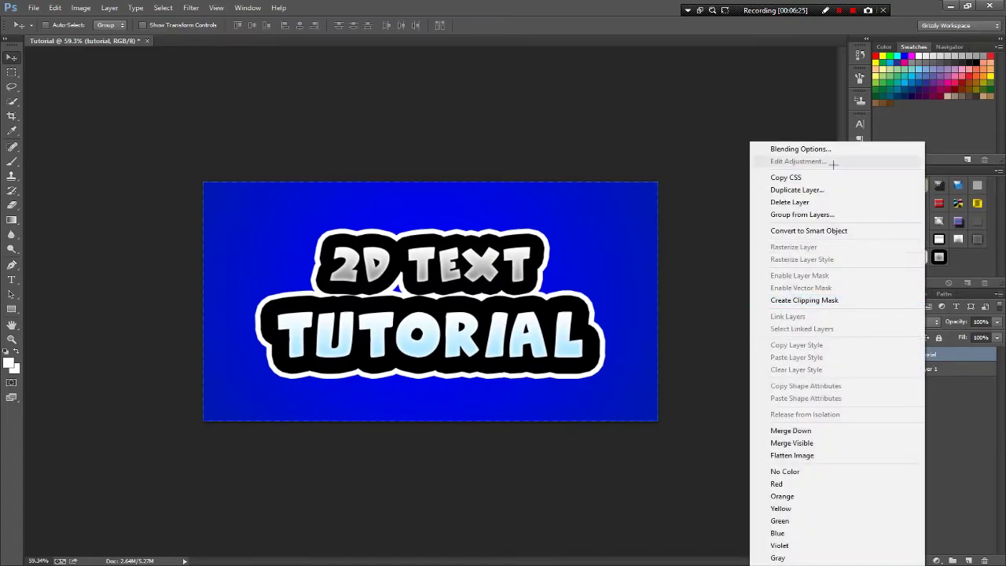
click(830, 147)
drag(573, 168, 816, 107)
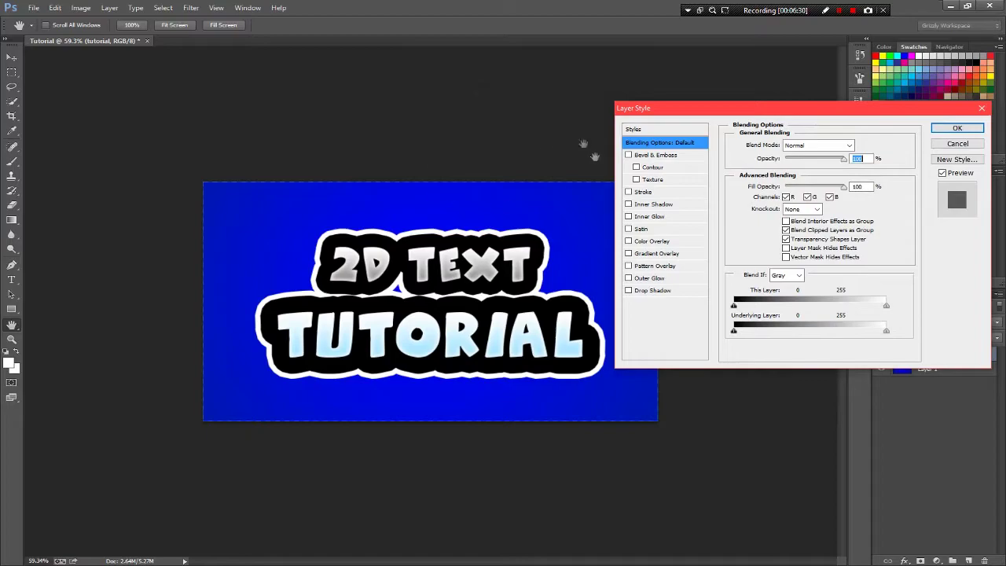
click(638, 291)
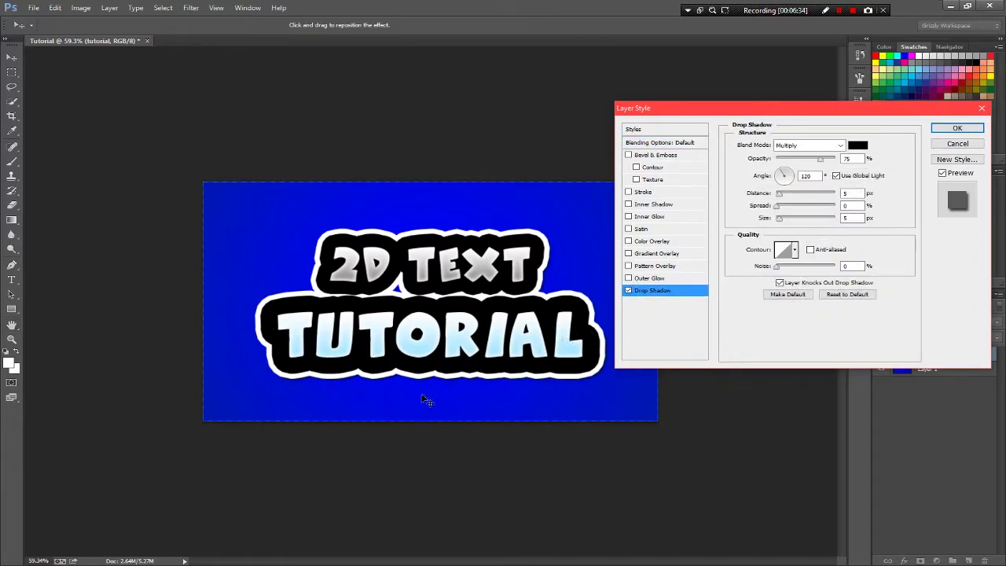
mouse_move(779, 218)
mouse_down()
mouse_move(811, 220)
mouse_move(779, 222)
mouse_up()
drag(779, 192, 784, 197)
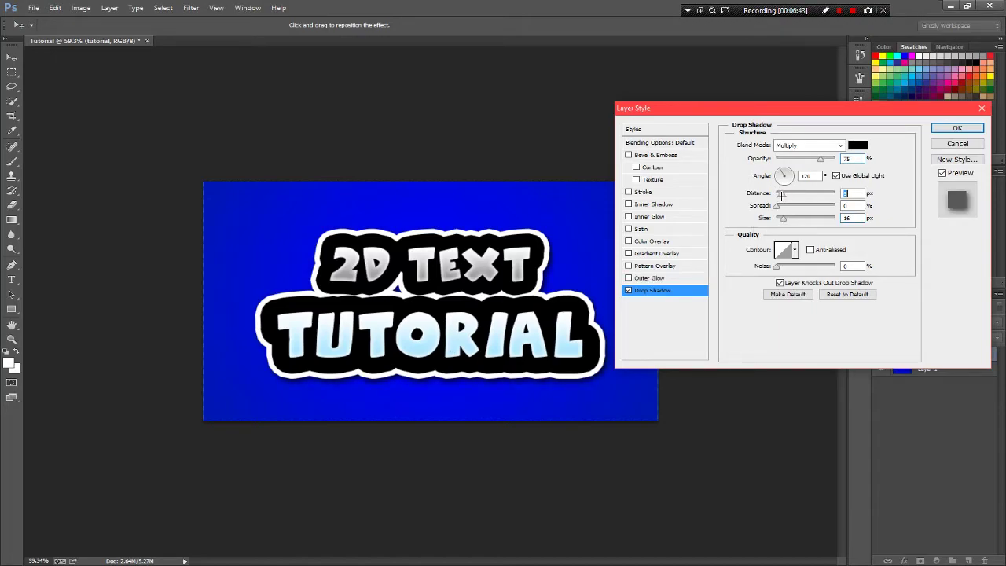
drag(783, 219, 780, 218)
click(779, 205)
drag(753, 108, 16, 92)
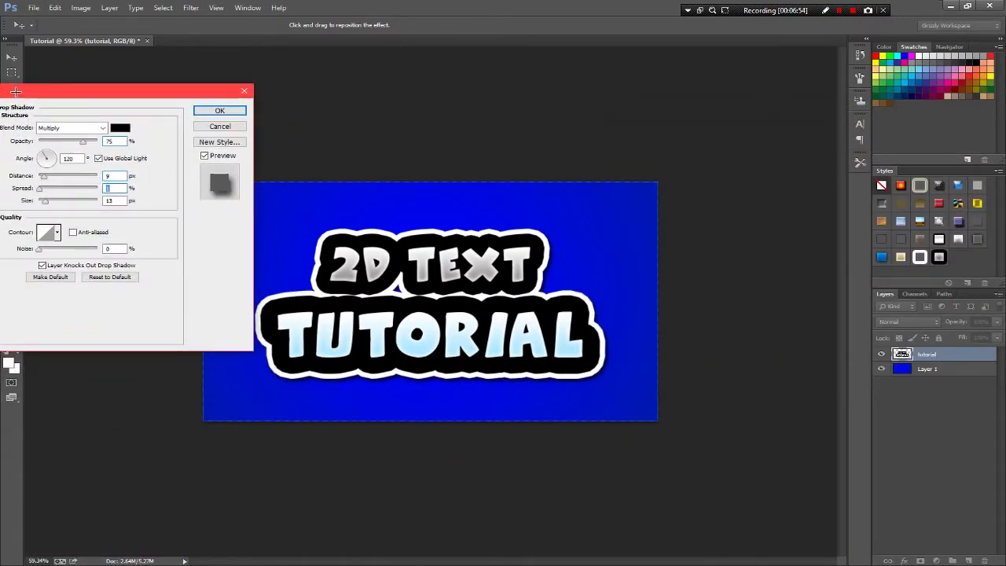
click(219, 110)
right_click(947, 353)
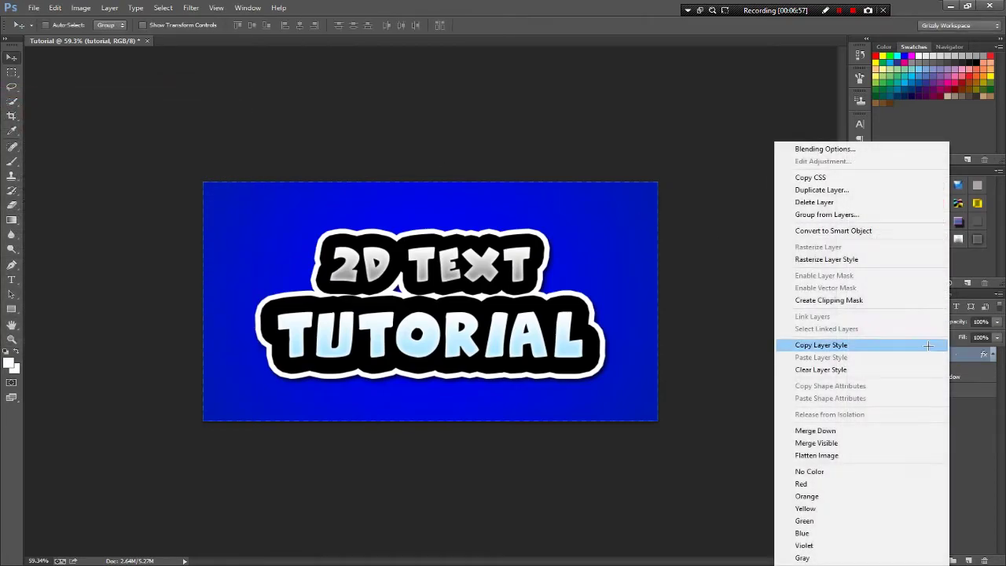
click(834, 259)
Try an outer glow on the tutorial layer, exploring its color and gradient options, and switch the effect off
right_click(916, 358)
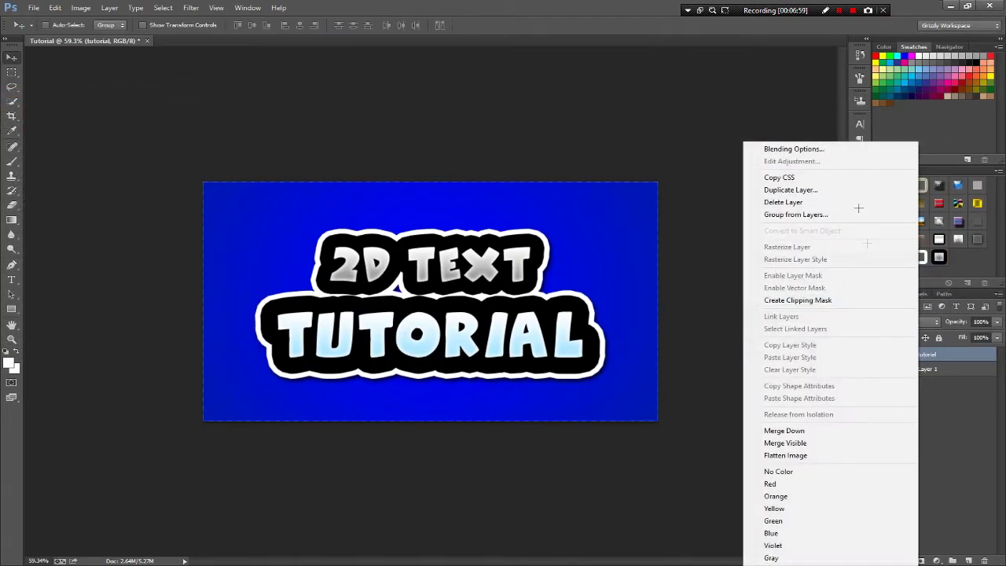
click(827, 149)
drag(398, 106, 693, 47)
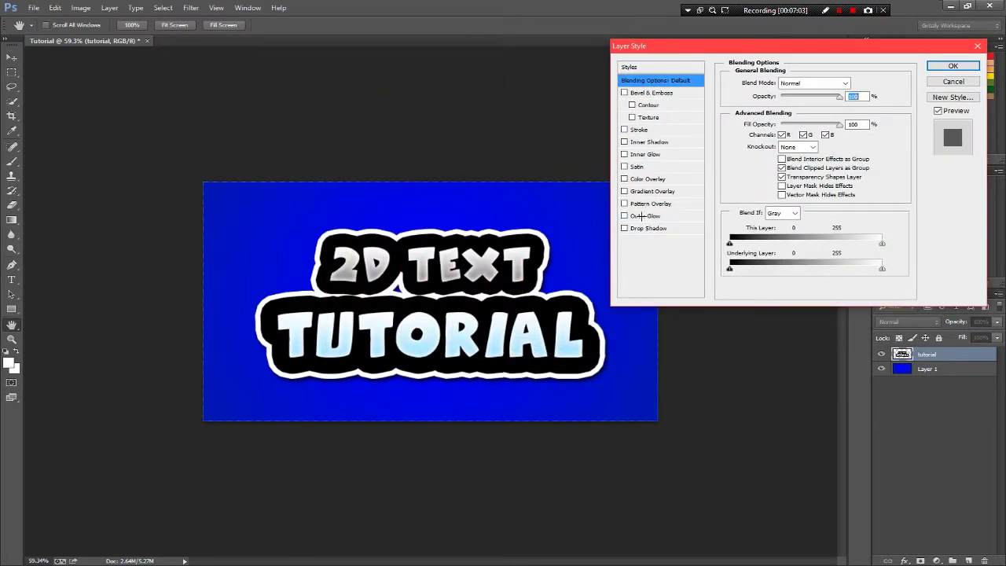
click(642, 216)
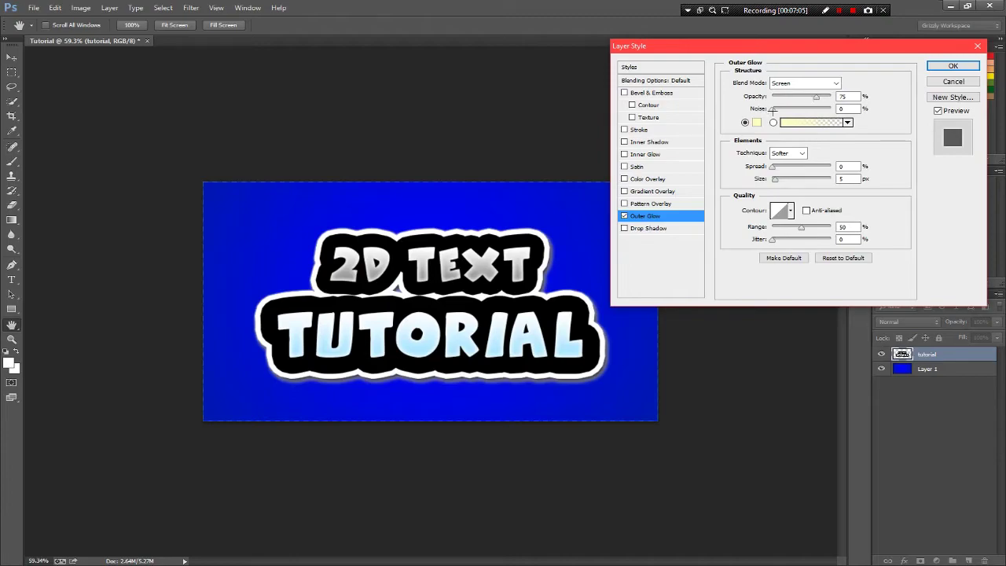
click(756, 123)
drag(637, 196, 638, 211)
click(624, 144)
click(760, 135)
click(810, 123)
click(938, 74)
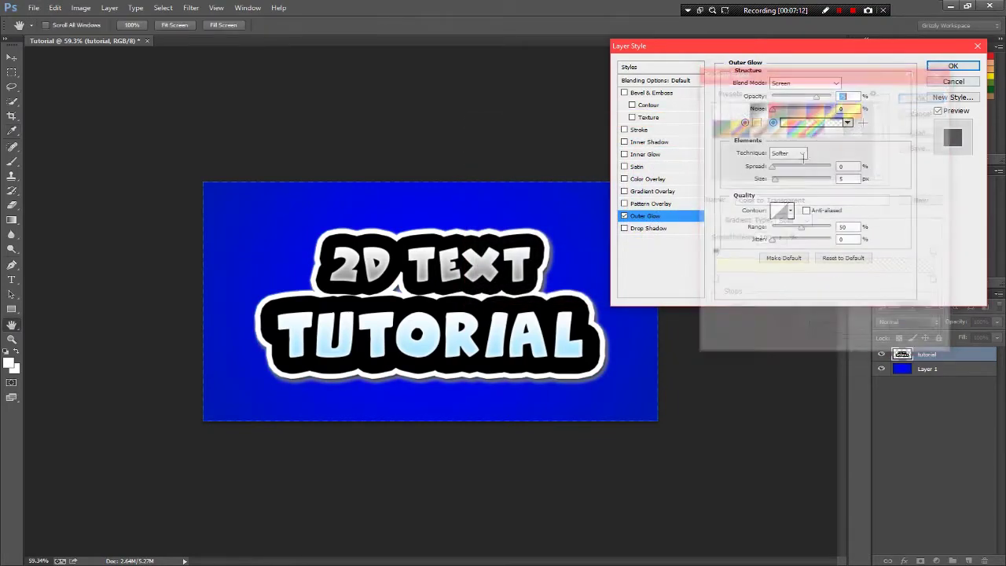
click(624, 215)
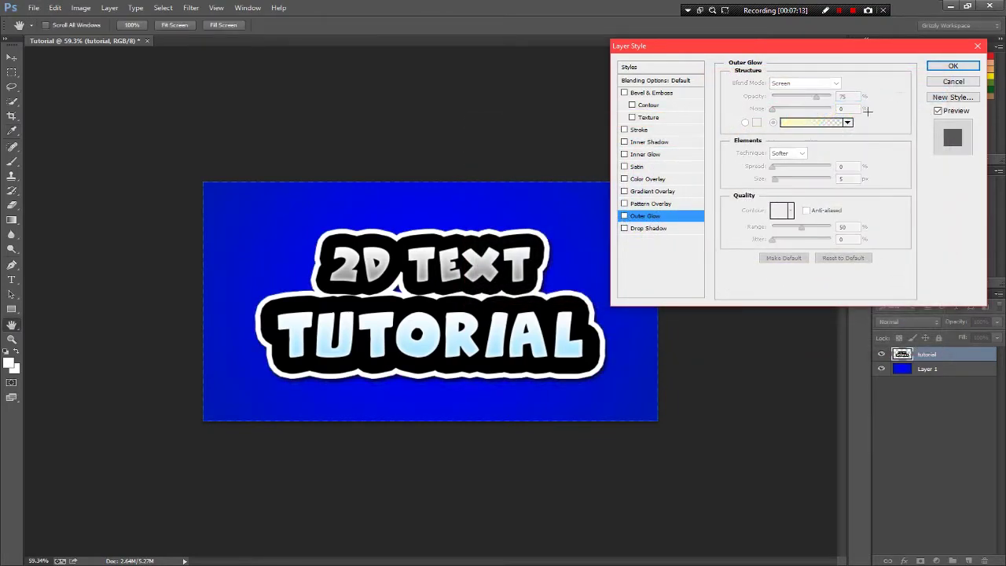
click(953, 66)
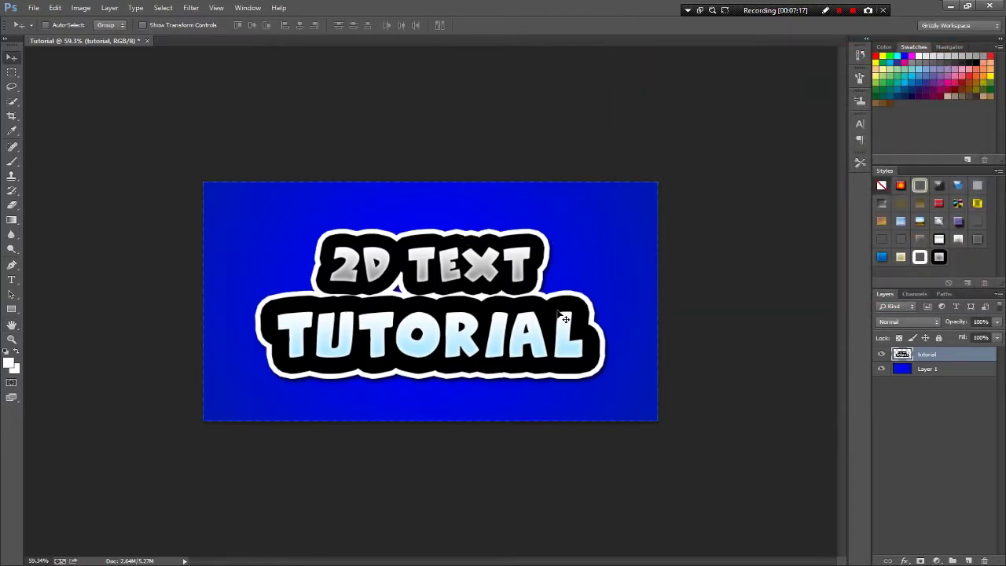
Duplicate the tutorial layer and place the copy directly beneath the original
key(ctrl+j)
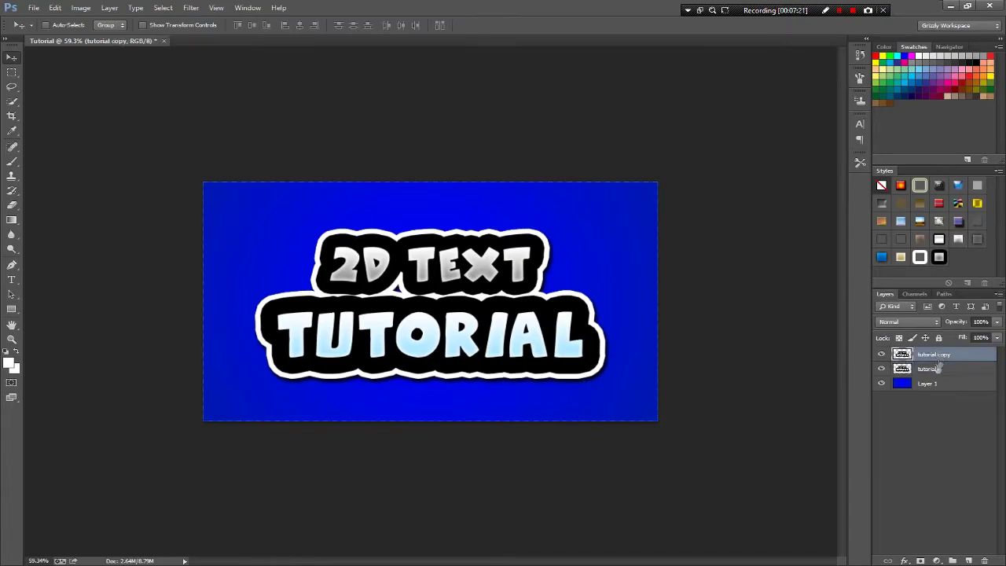
drag(941, 370, 919, 376)
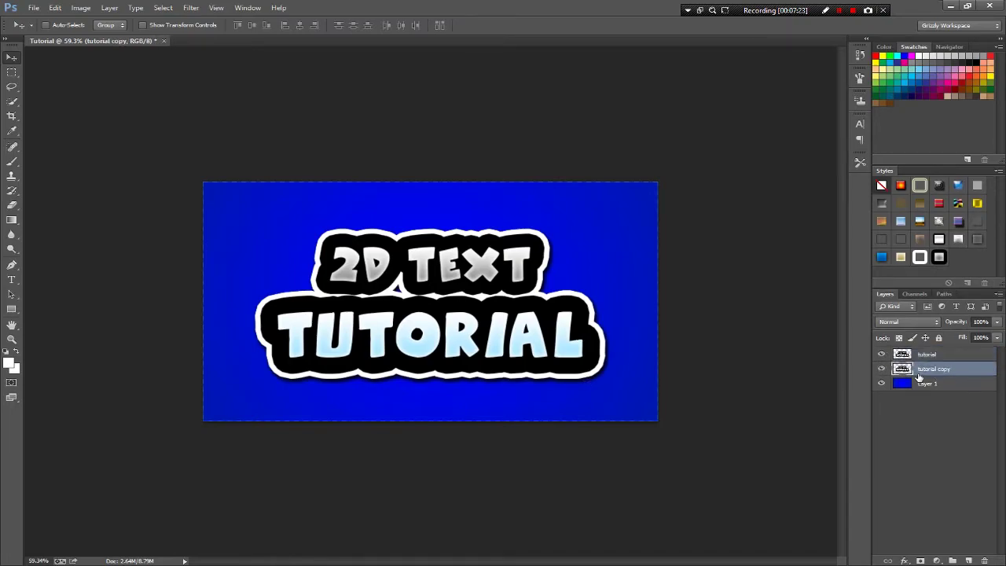
click(927, 357)
click(922, 367)
Try a strong Gaussian Blur on the tutorial copy layer and cancel it
click(192, 9)
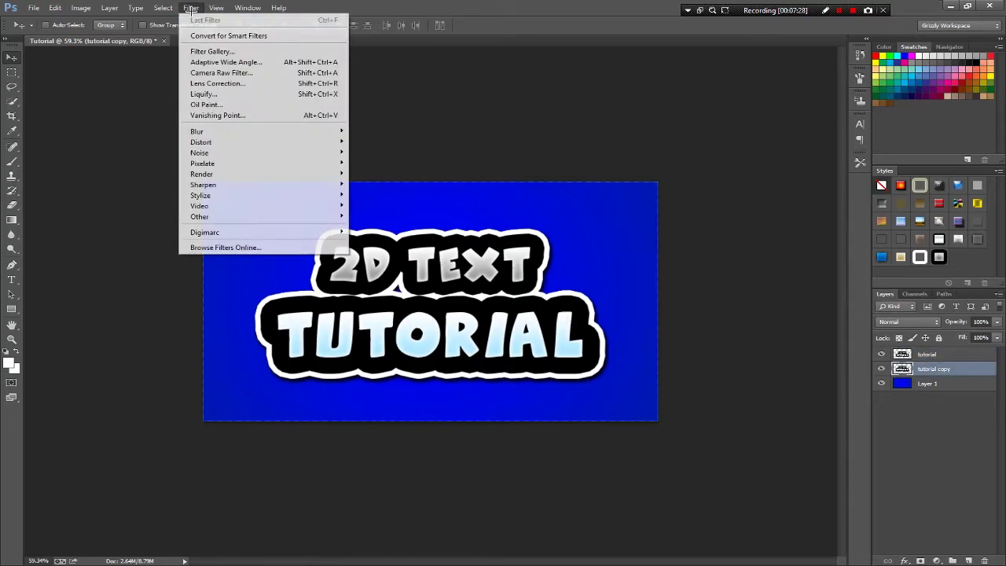
mouse_move(311, 130)
click(385, 210)
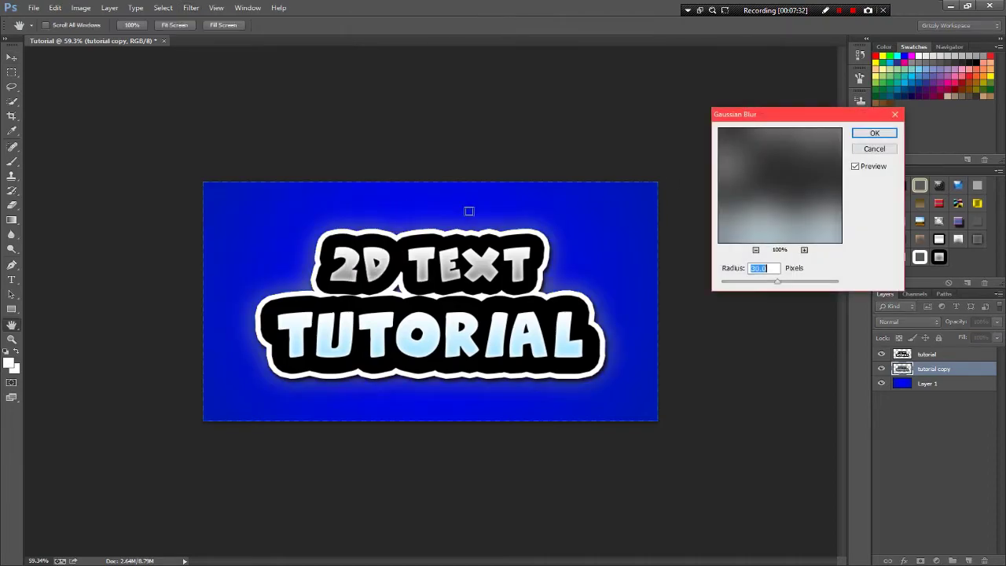
drag(768, 280, 797, 284)
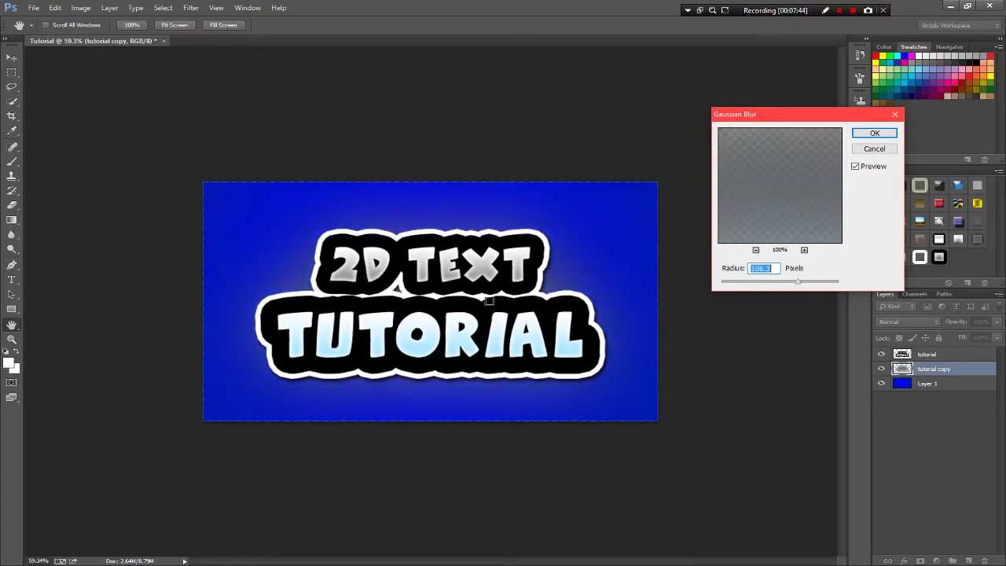
click(876, 150)
Delete the tutorial copy layer
scroll(724, 303, down, 2)
scroll(724, 304, up, 6)
scroll(578, 177, down, 8)
scroll(578, 177, up, 4)
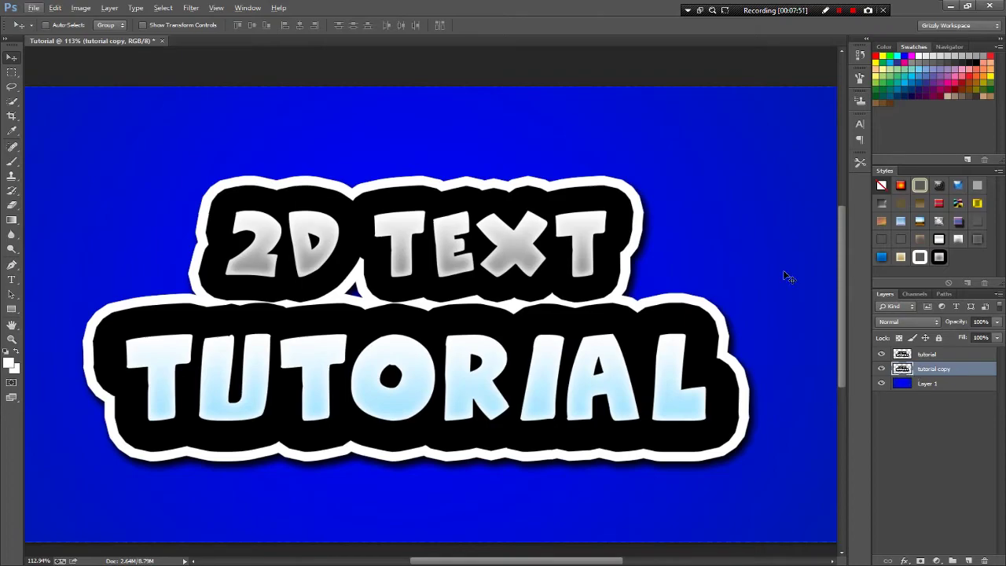
key(Delete)
Add a new empty layer directly above the tutorial layer
scroll(707, 282, down, 3)
scroll(582, 242, up, 5)
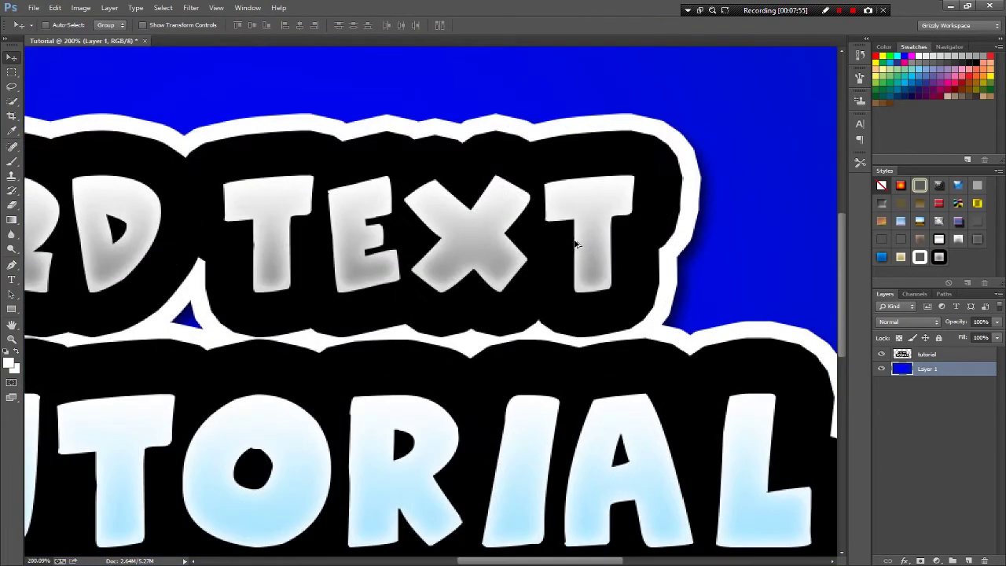
scroll(574, 245, down, 4)
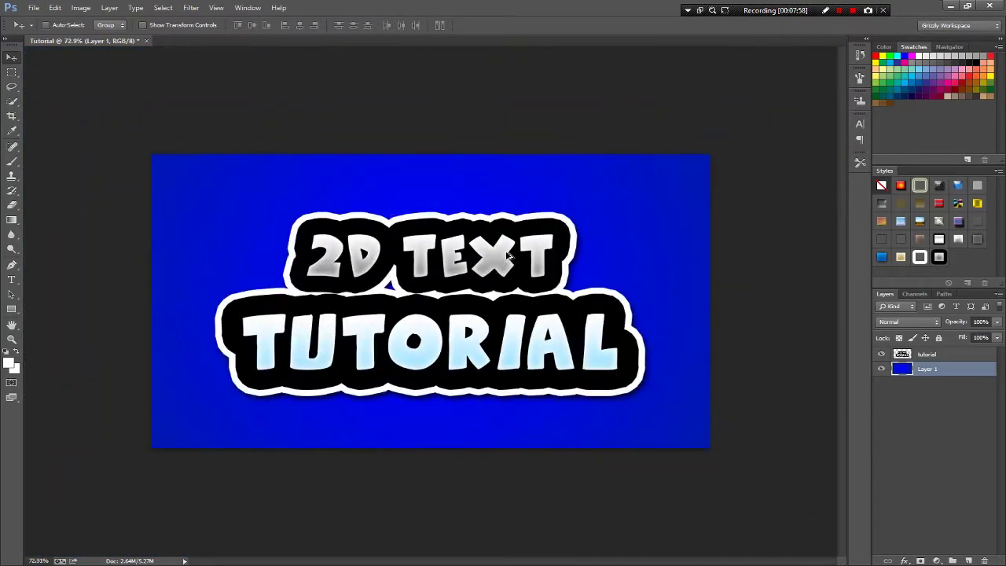
scroll(509, 257, down, 2)
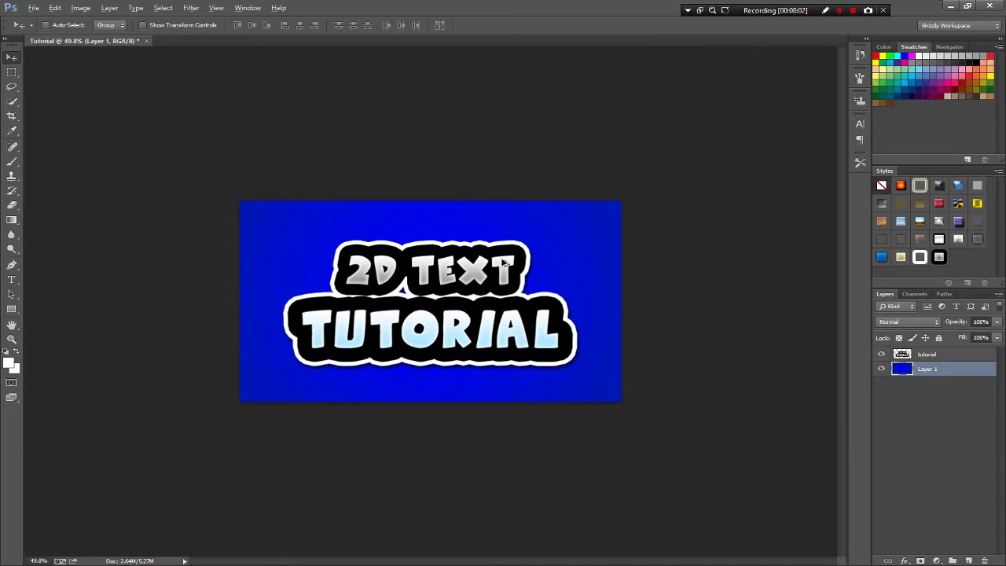
scroll(503, 262, up, 1)
click(944, 357)
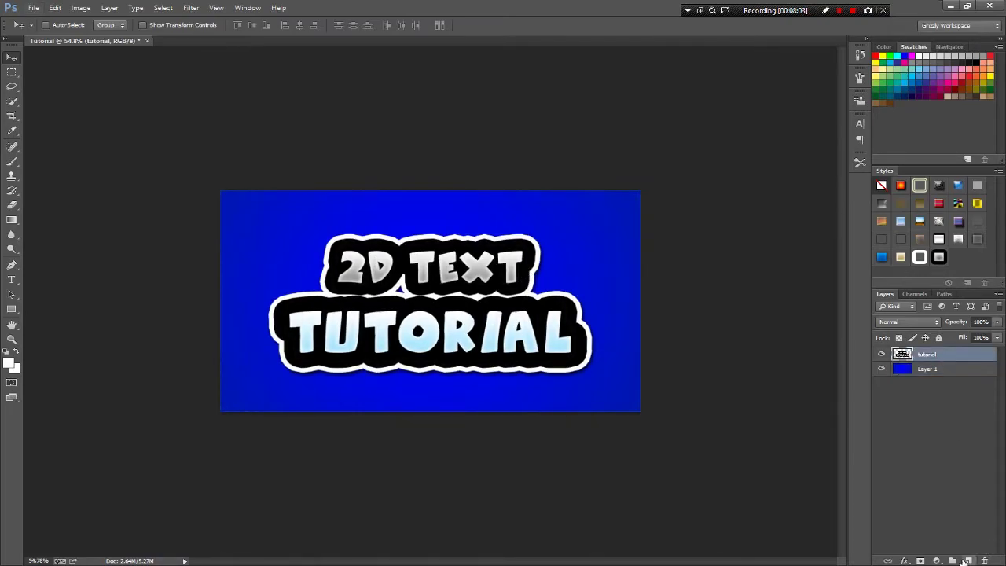
click(967, 561)
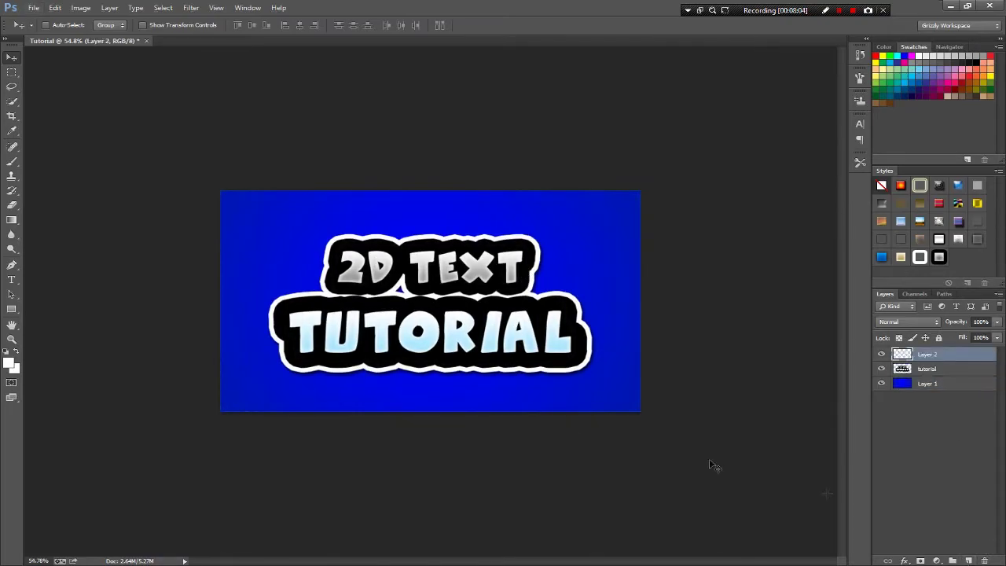
Paint a dark vignette around the canvas edges on the new layer using a soft black 500 px brush
click(12, 220)
click(13, 161)
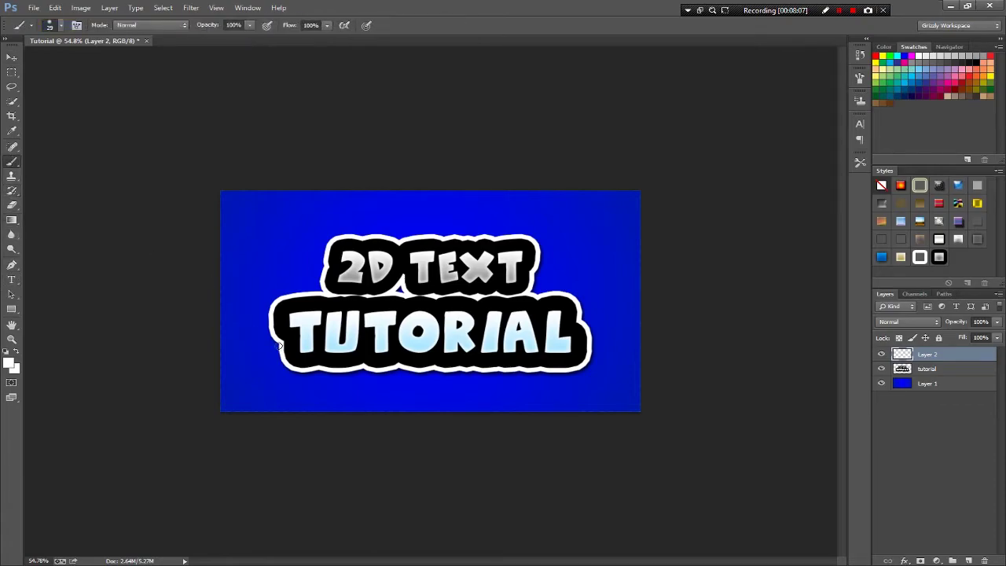
click(57, 25)
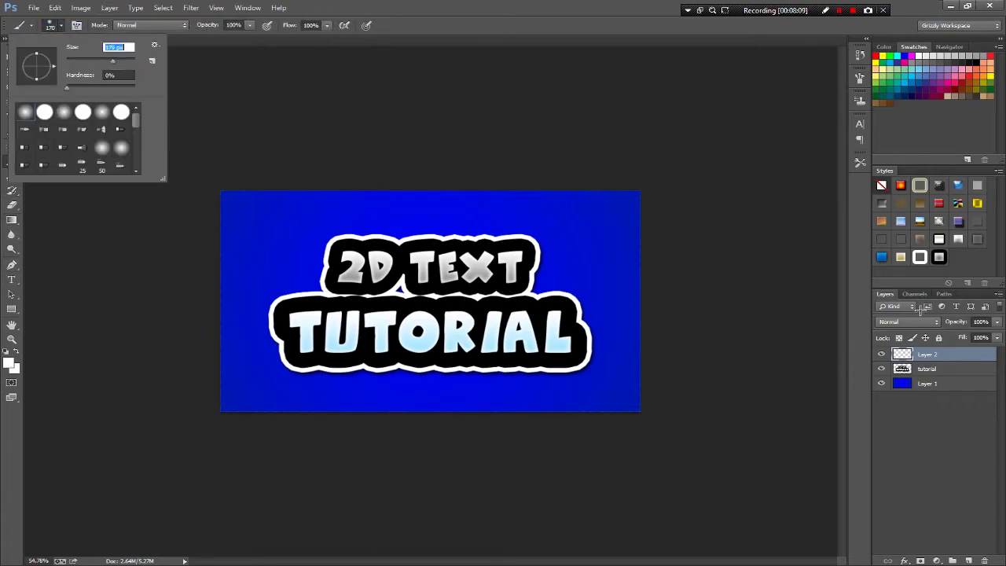
click(982, 58)
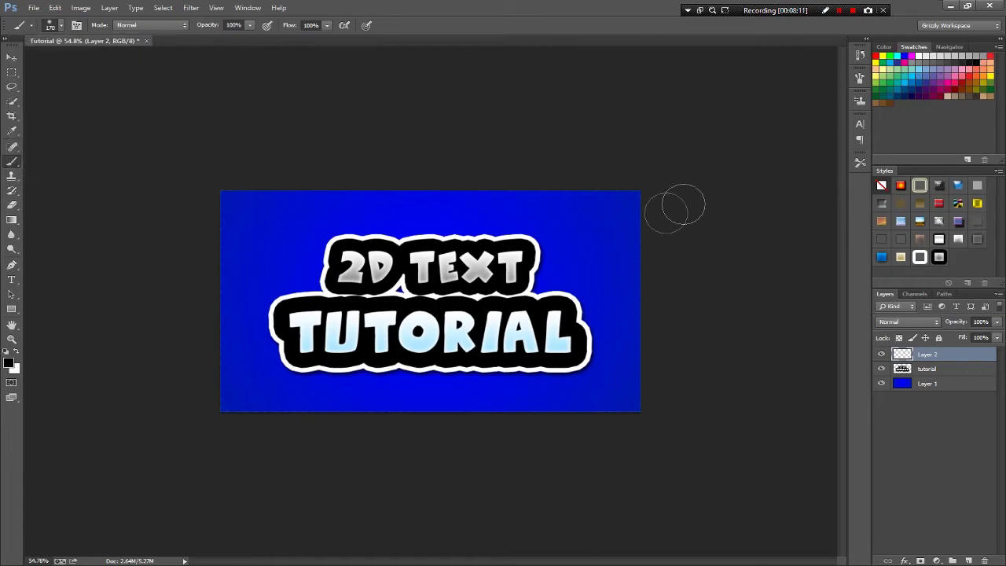
click(53, 26)
text(500)
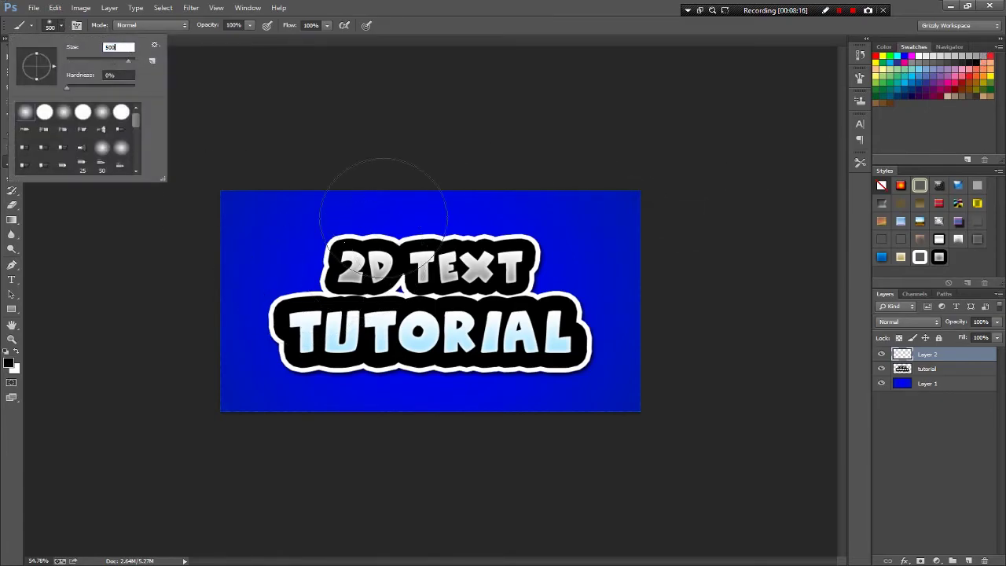
mouse_move(515, 165)
mouse_down()
mouse_move(565, 177)
mouse_move(628, 215)
mouse_move(674, 306)
mouse_move(637, 393)
mouse_move(489, 426)
mouse_move(367, 421)
mouse_move(229, 342)
mouse_move(256, 226)
mouse_move(397, 190)
mouse_move(492, 184)
mouse_move(581, 195)
mouse_move(665, 225)
mouse_up()
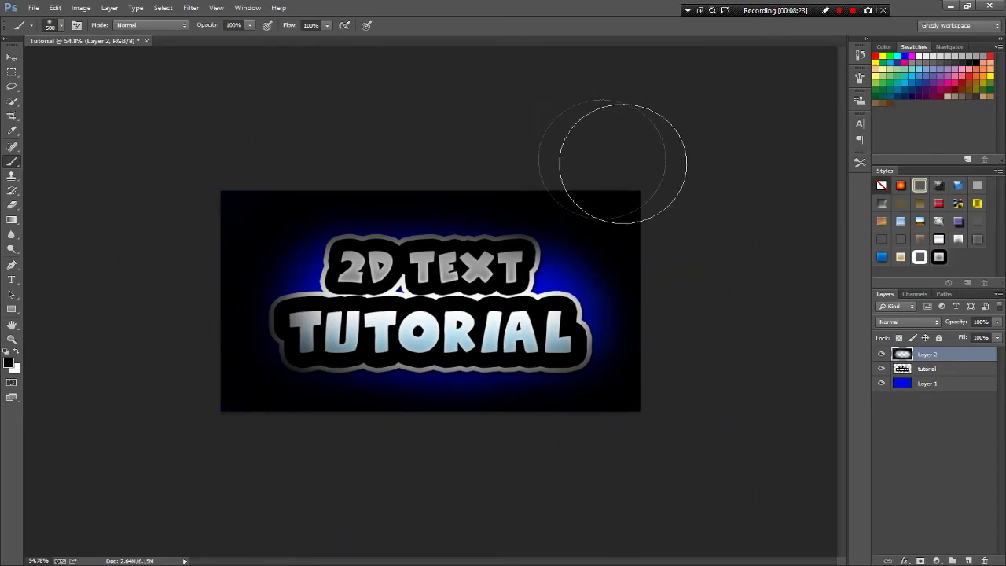
Compare blend modes such as Soft Light, Vivid Light, Hue and Difference on the vignette layer and settle on Overlay
click(919, 321)
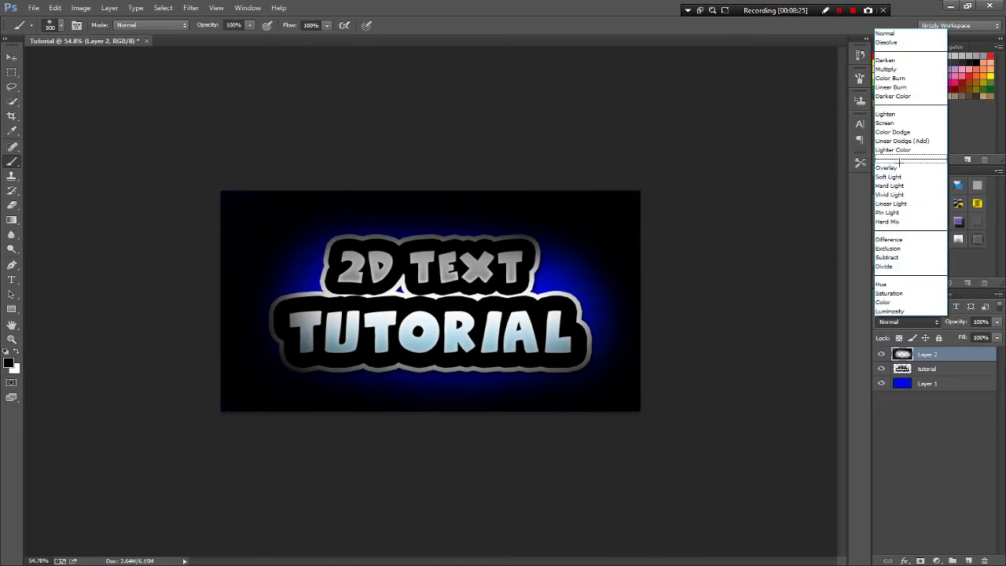
click(904, 177)
click(914, 321)
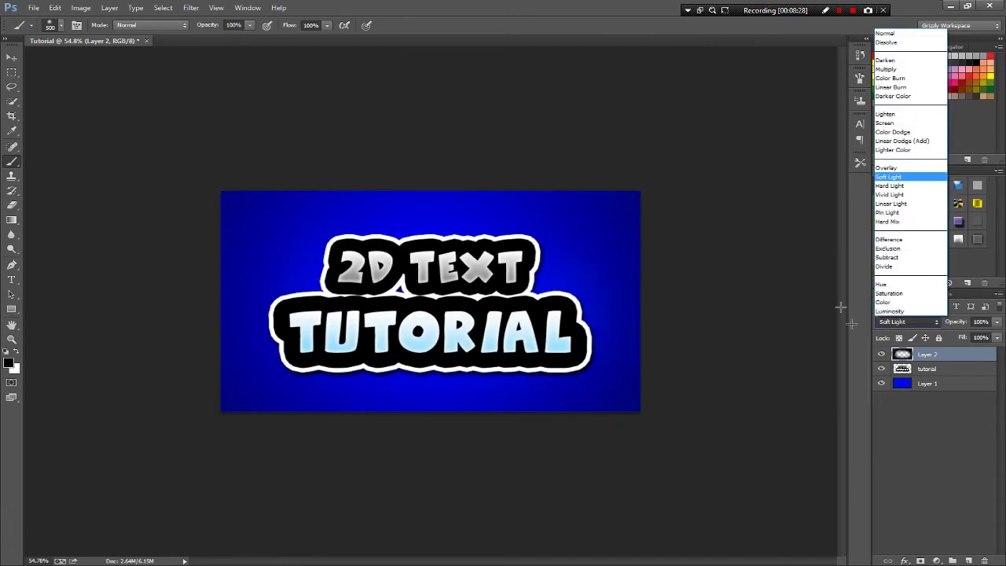
key(Down)
key(Down)
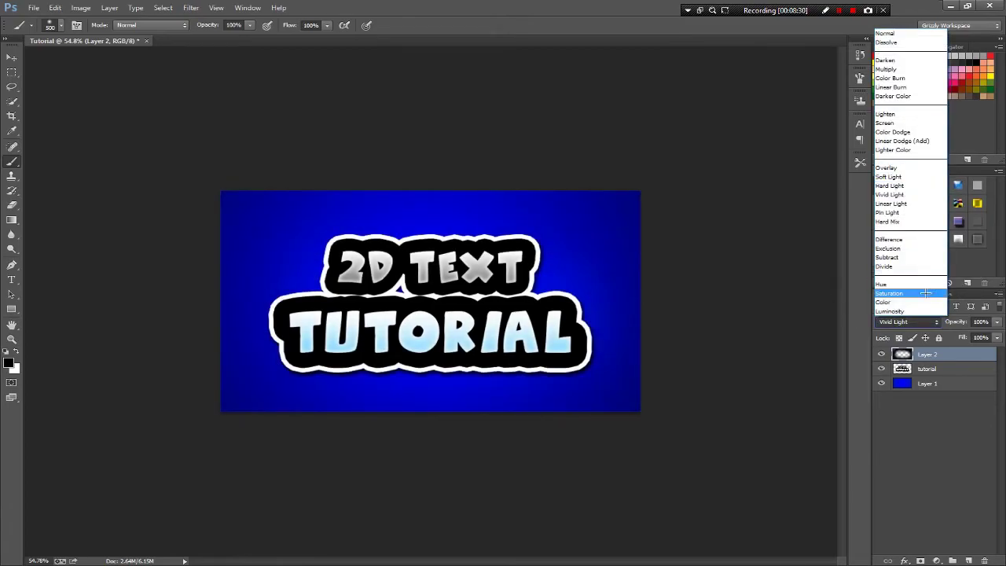
key(Return)
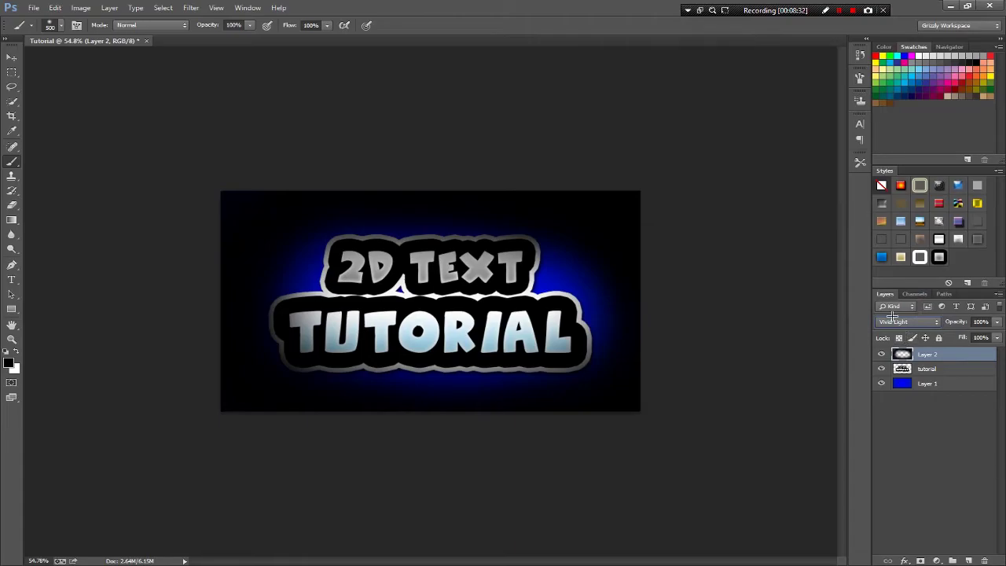
key(Up)
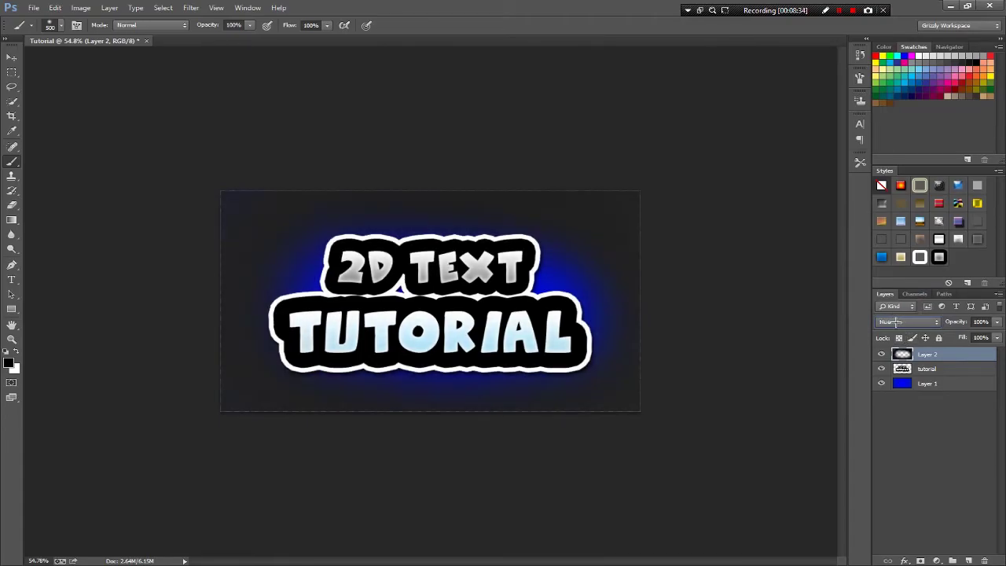
key(Up)
key(Up)
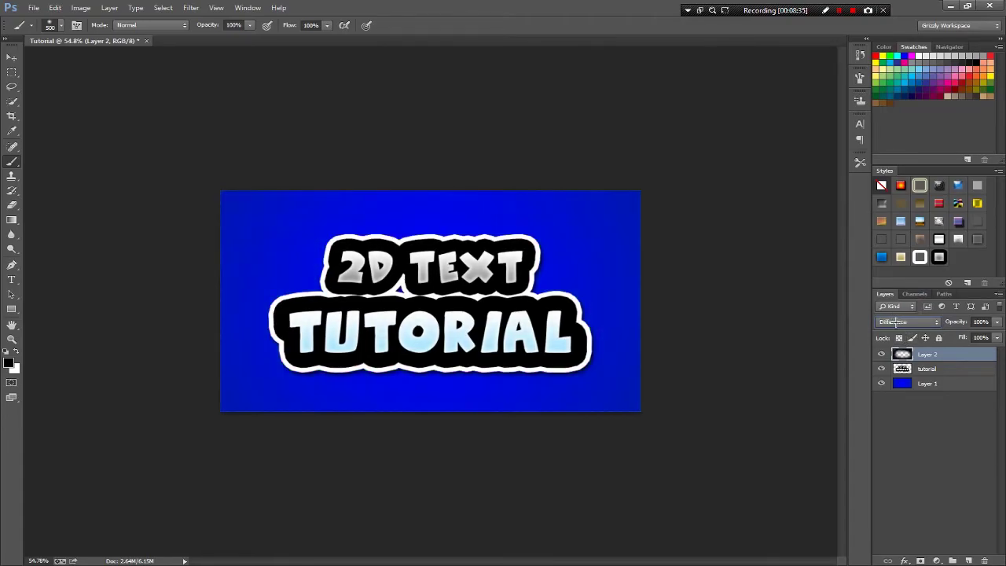
key(Up)
key(Up)
key(Up)
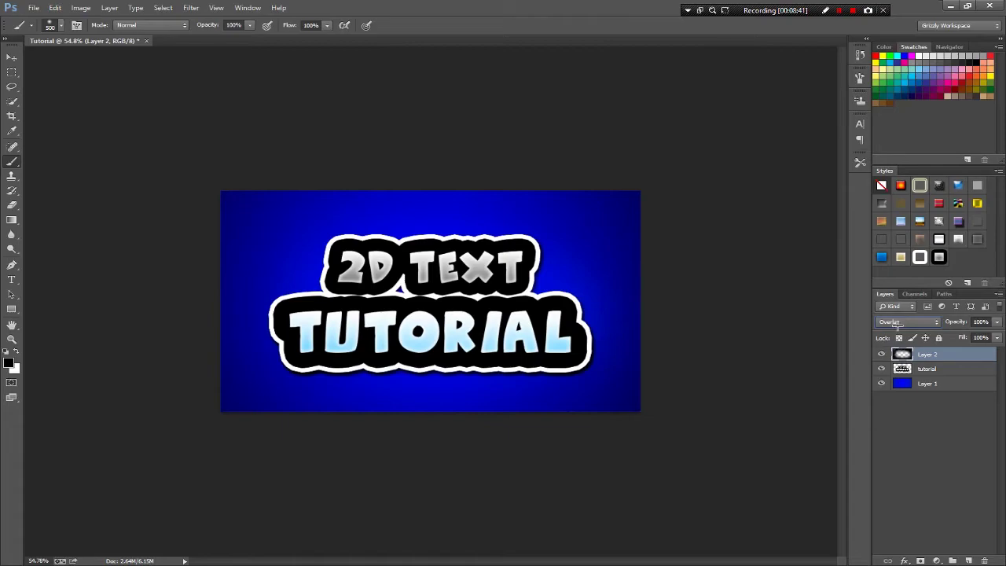
Lower the vignette layer's opacity to about 73% and deselect the layer
click(996, 323)
drag(993, 333, 980, 333)
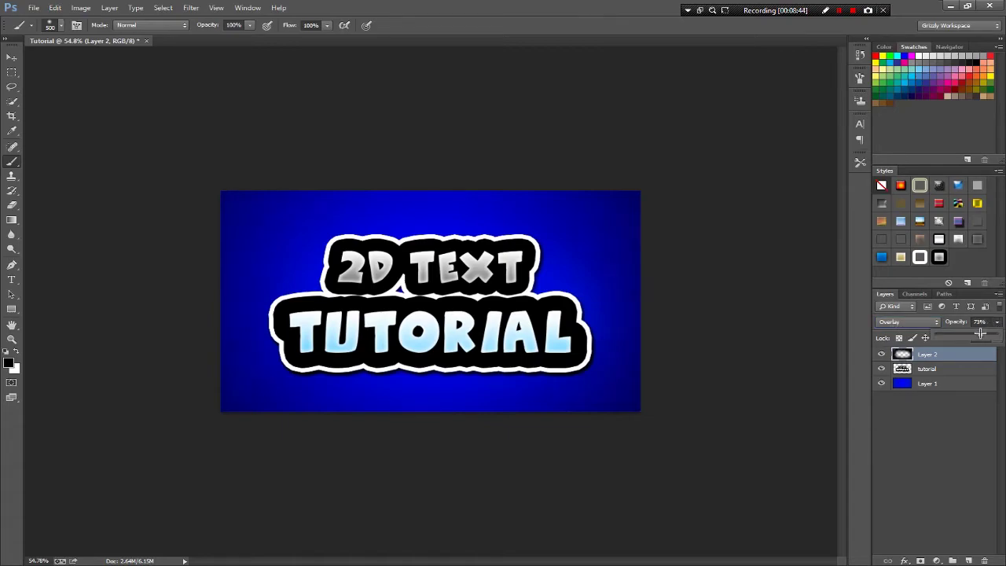
click(961, 482)
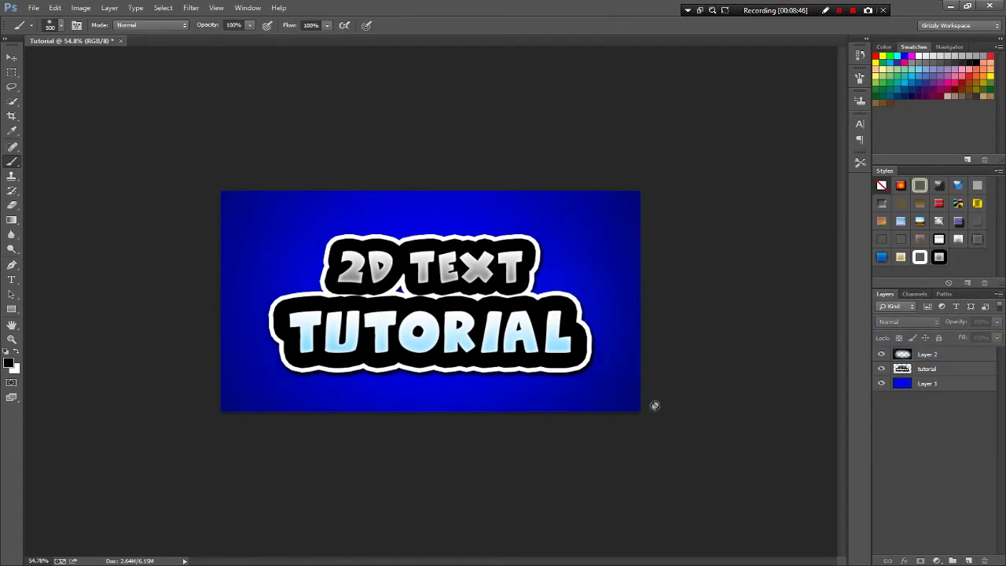
scroll(489, 467, down, 5)
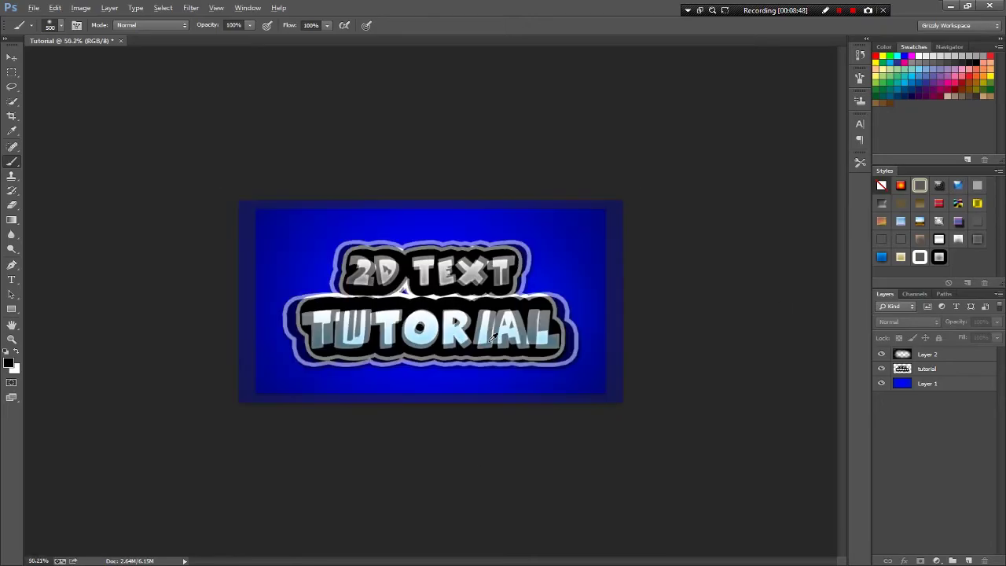
scroll(486, 306, down, 2)
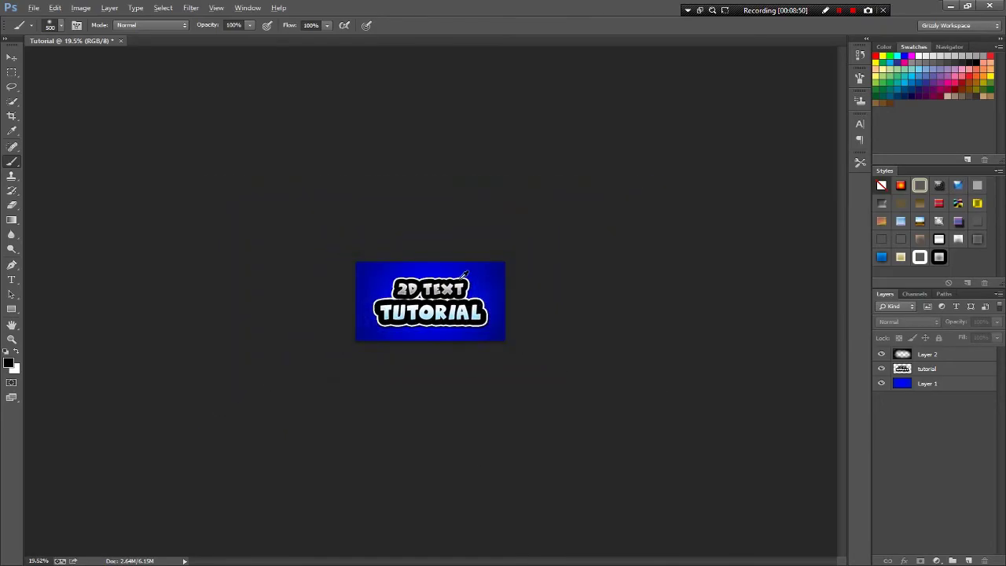
scroll(322, 338, up, 2)
scroll(322, 338, down, 2)
scroll(322, 338, up, 5)
scroll(321, 338, down, 4)
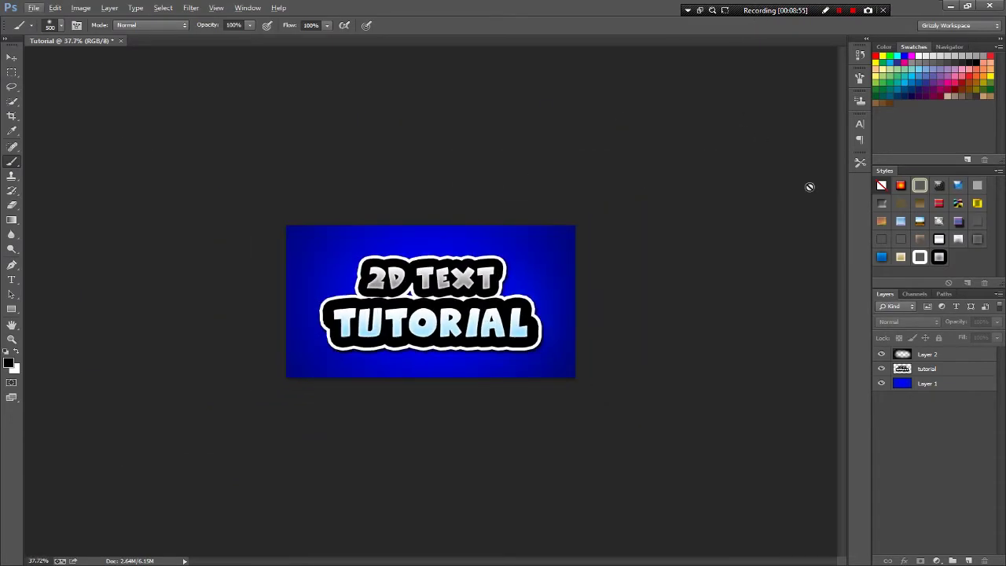
Start saving the artwork under a new name, with the Desktop as the location and PNG as the format
click(35, 8)
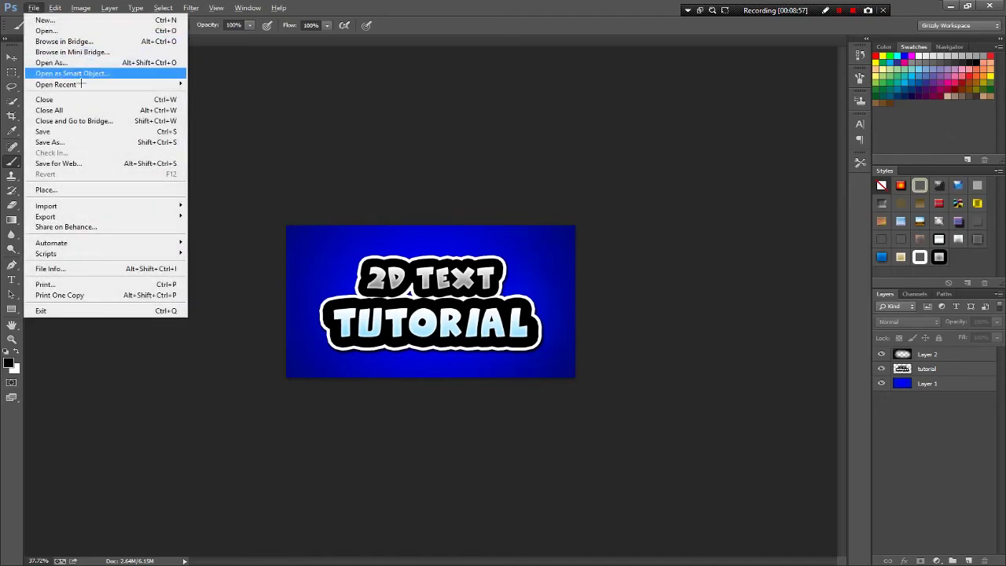
click(73, 142)
double_click(61, 111)
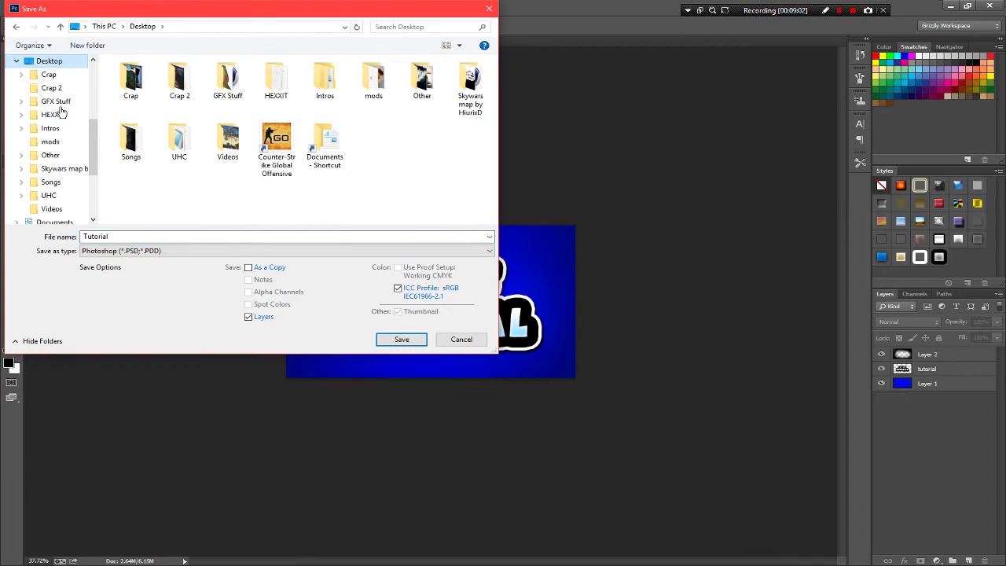
double_click(50, 65)
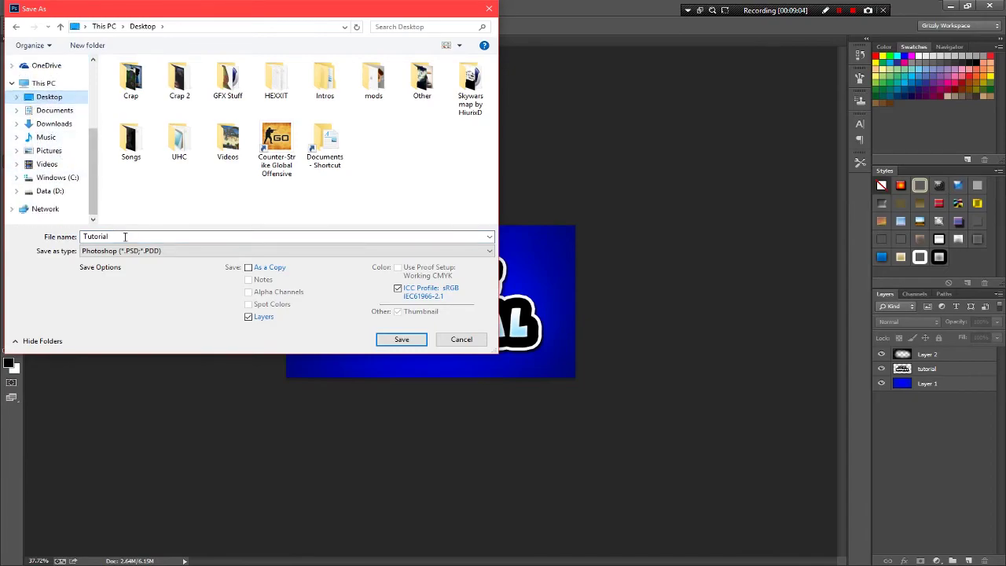
click(122, 250)
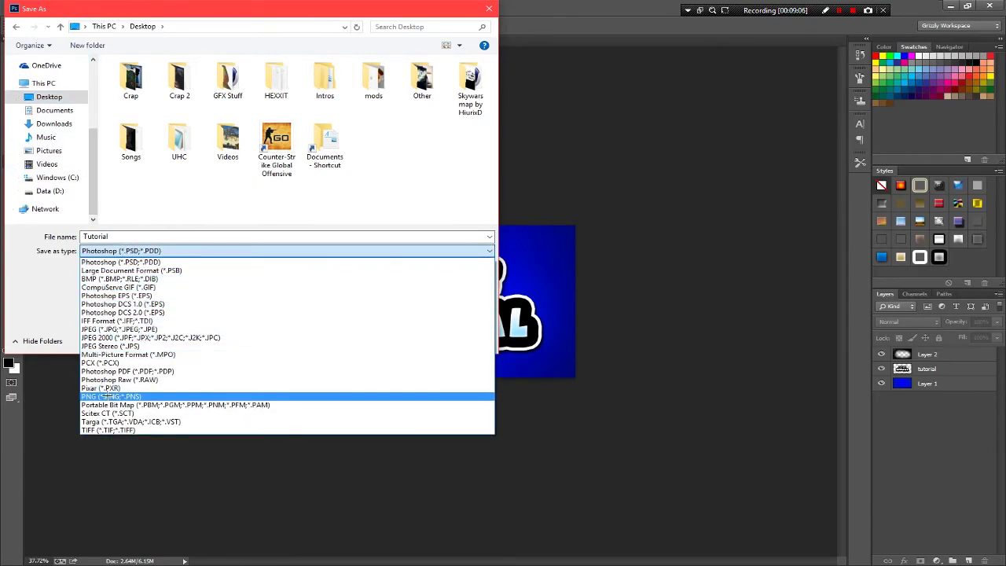
click(106, 397)
Name the file "Tutorial For Youtube!" and save it with smallest compression and no interlacing
double_click(134, 237)
click(120, 238)
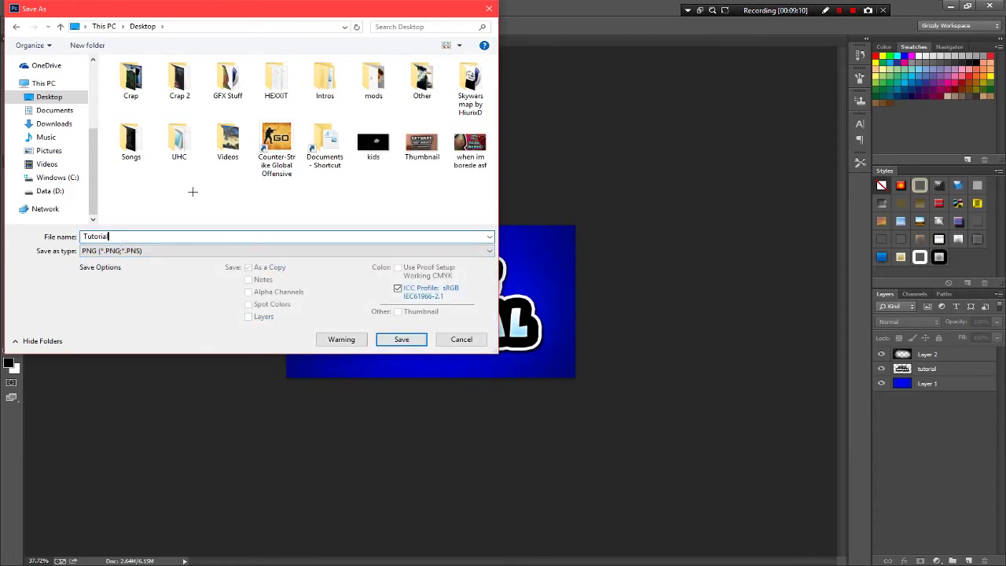
text(wfwewef)
key(ctrl+a)
text(Tutorial For Youtube)
click(401, 340)
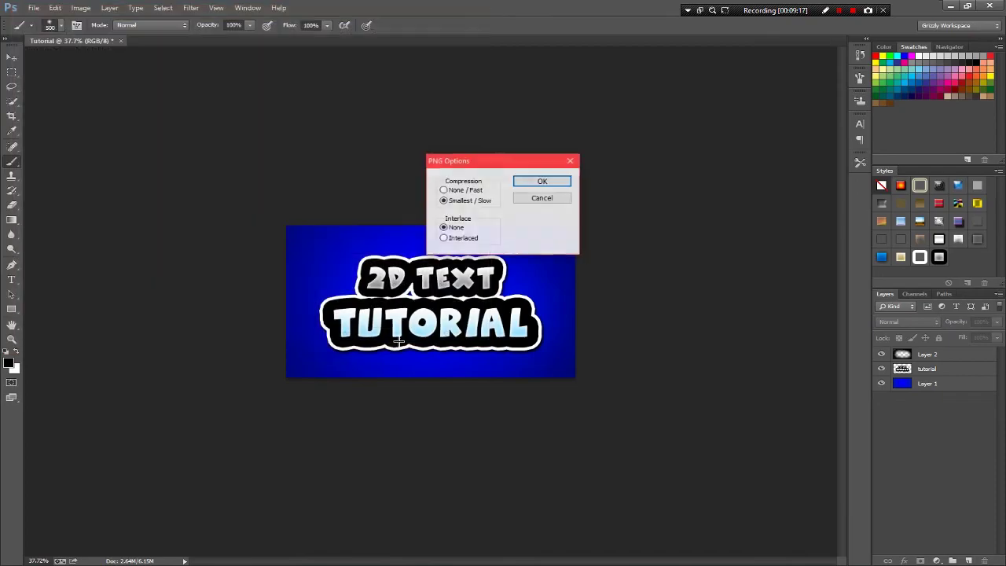
click(535, 180)
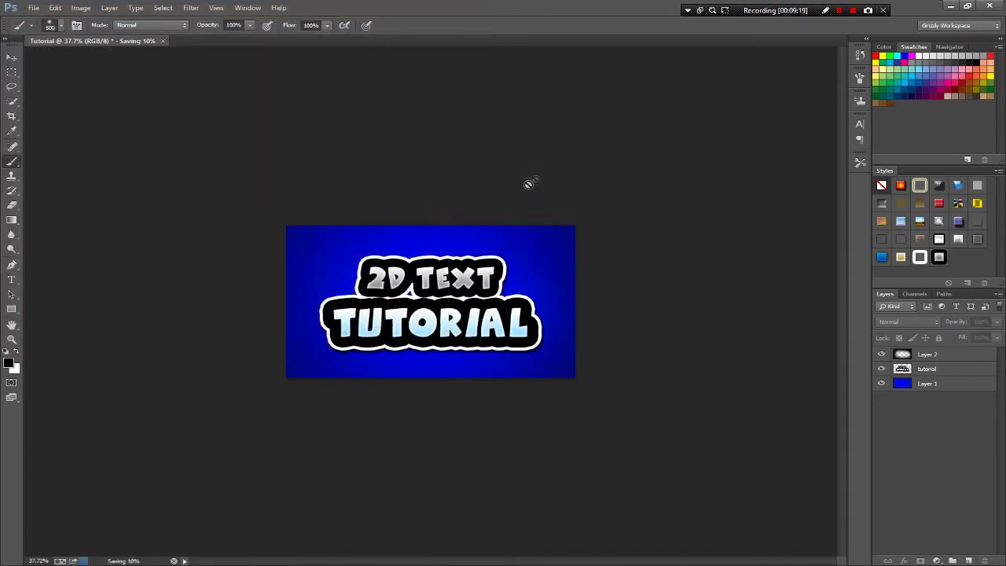
Switch to the desktop, move the exported image toward the middle, and view it in Photos before closing it
click(361, 565)
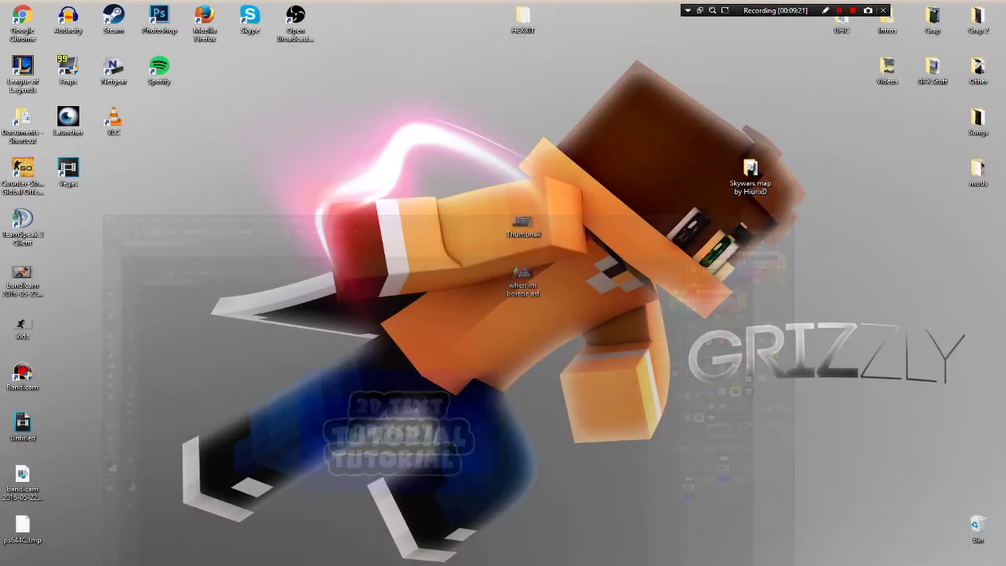
drag(11, 535, 449, 322)
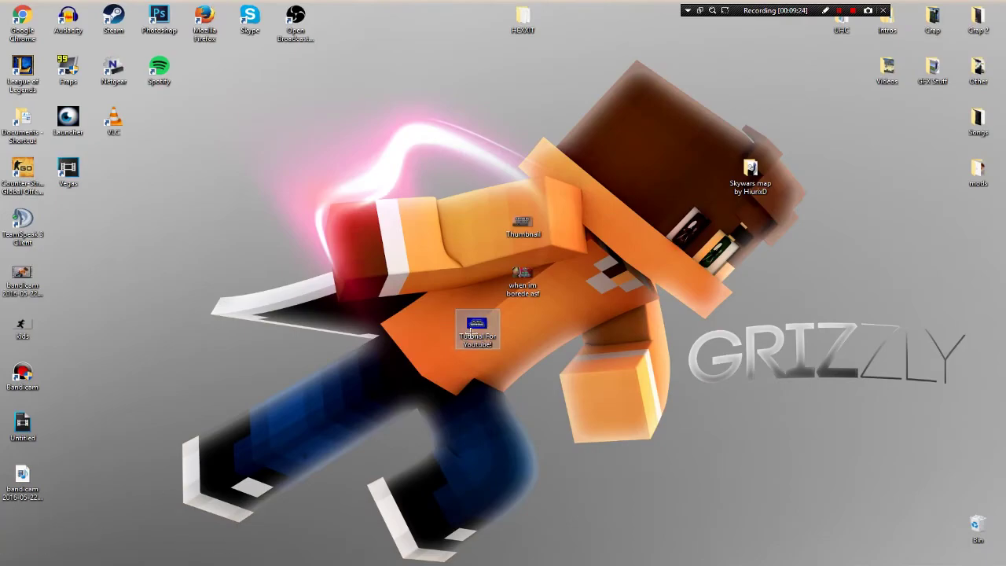
double_click(460, 316)
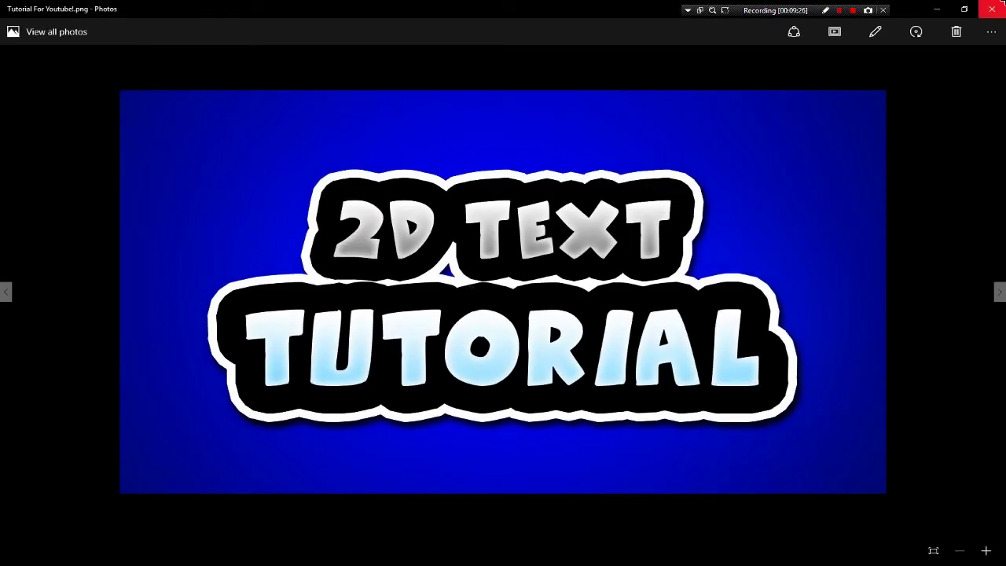
click(994, 10)
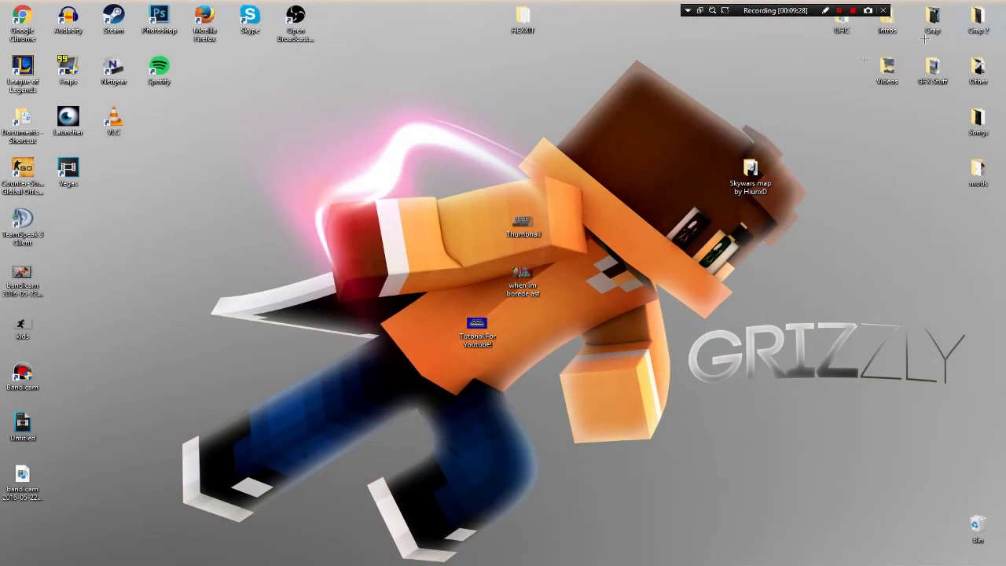
Place the exported image beneath the other desktop images and move those other images into the GFX Stuff folder
drag(477, 329, 597, 355)
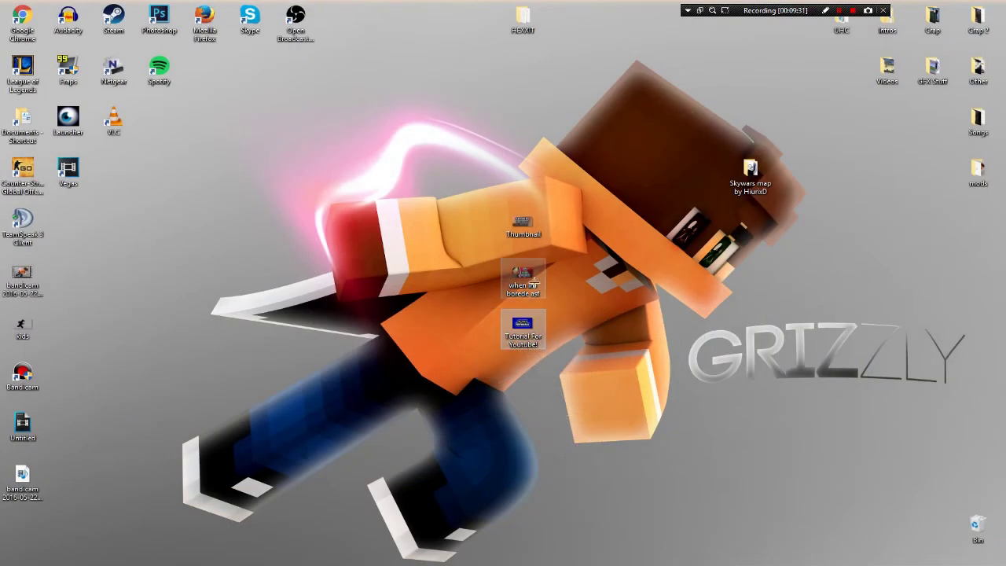
click(522, 279)
drag(494, 275, 936, 72)
View the exported "Tutorial For Youtube!" image again, browse its neighbouring images, and close the viewer
double_click(520, 330)
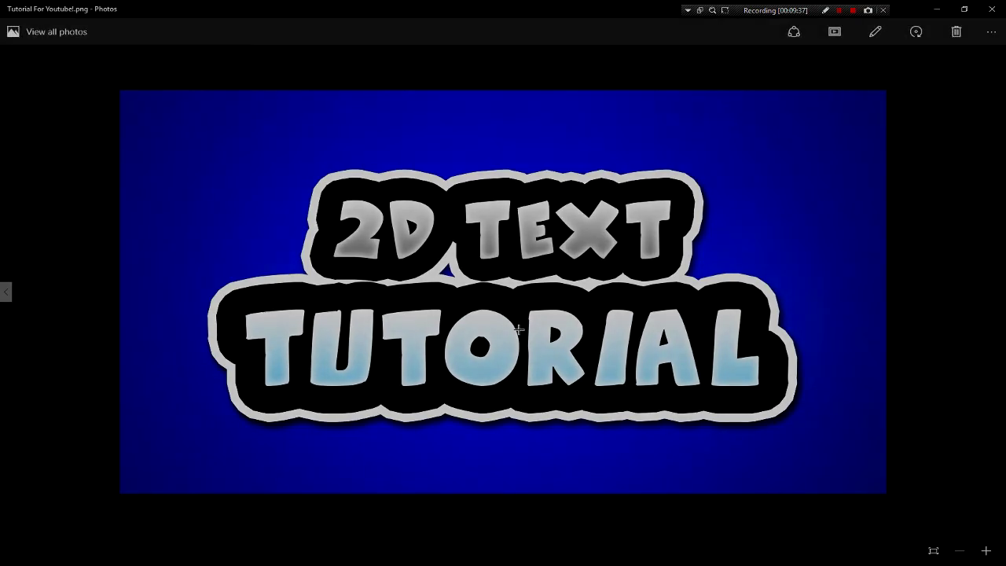
key(Left)
key(Right)
key(Left)
key(Left)
key(Right)
key(Right)
key(alt+F4)
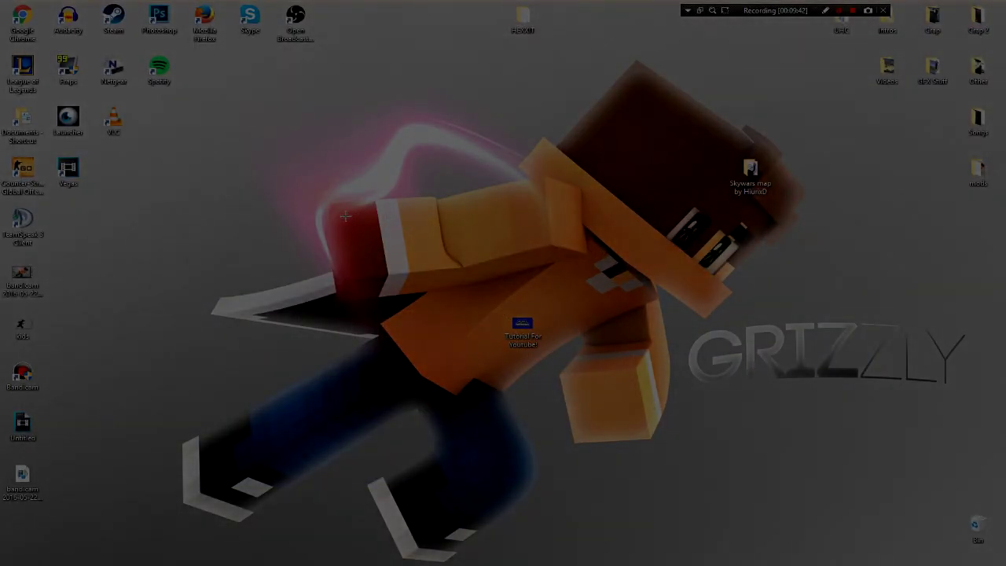